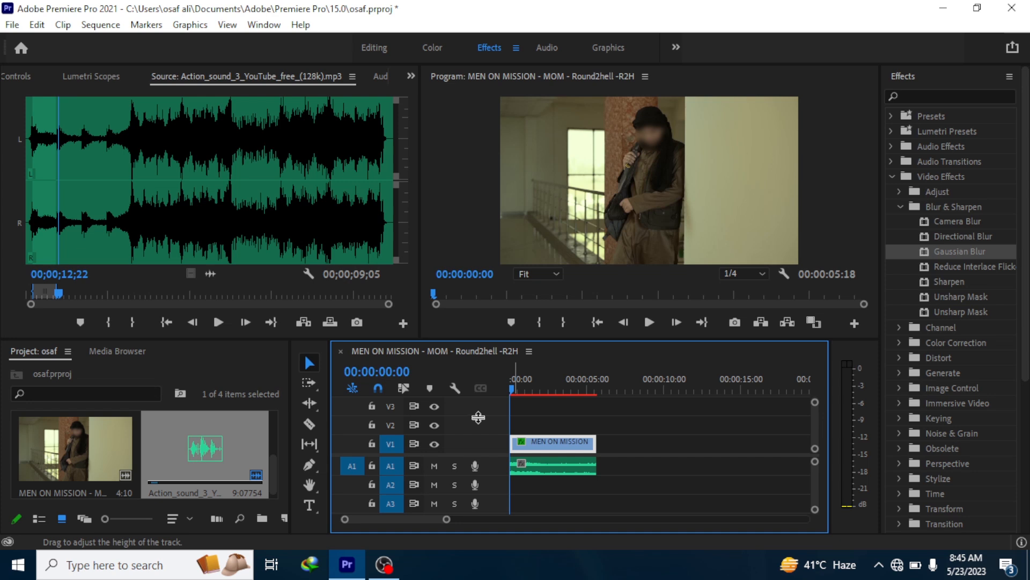
- Remove the existing Gaussian Blur effect with its tracked mask from the clip on V1
{"action": "left_click_drag", "start_coordinate": [408, 164], "coordinate": [395, 221]}
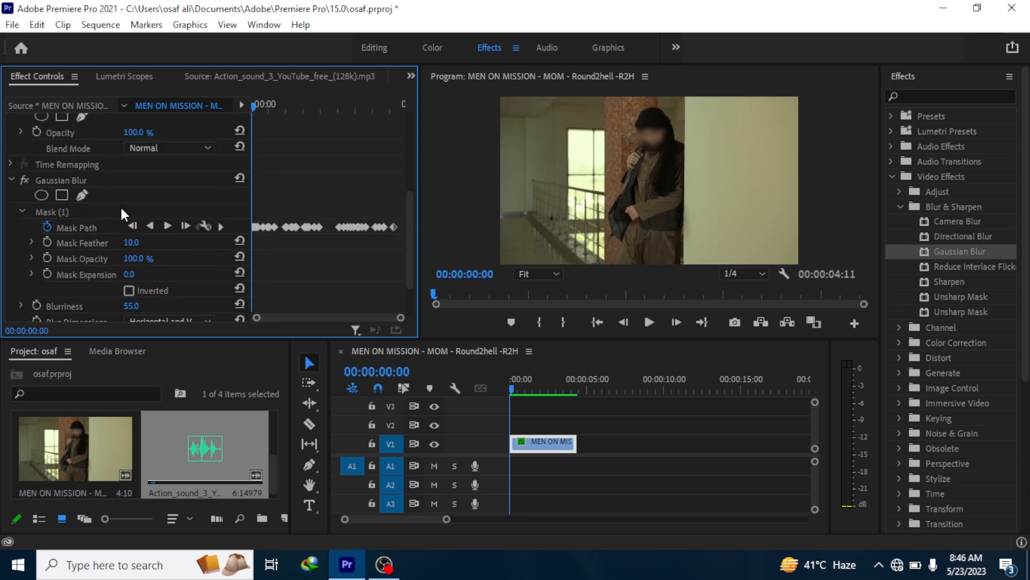
{"action": "left_click", "coordinate": [128, 177]}
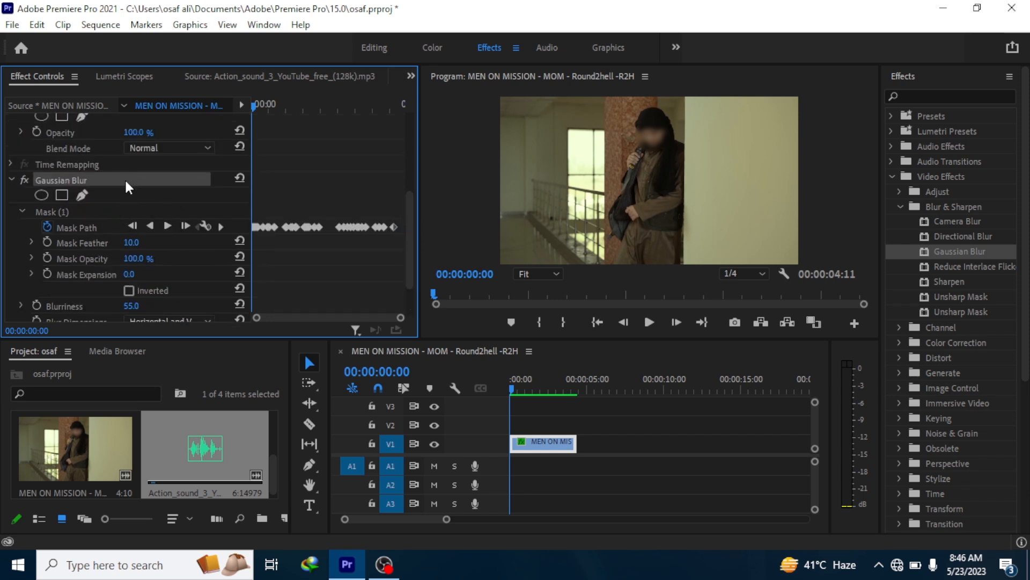
{"action": "key", "text": "Delete"}
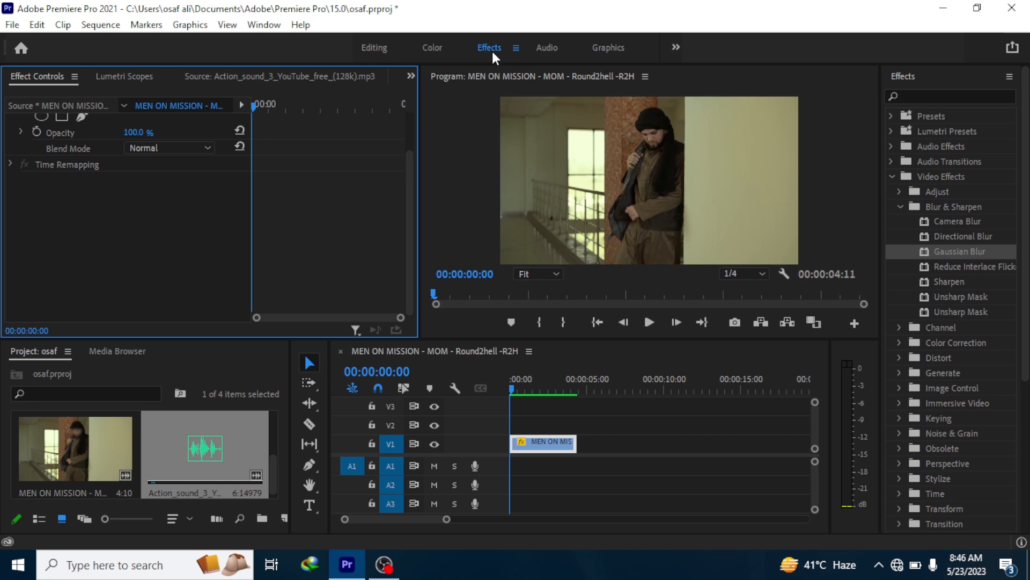
- Apply a fresh Gaussian Blur effect to the clip on V1, working in the Effects workspace
{"action": "left_click", "coordinate": [375, 48]}
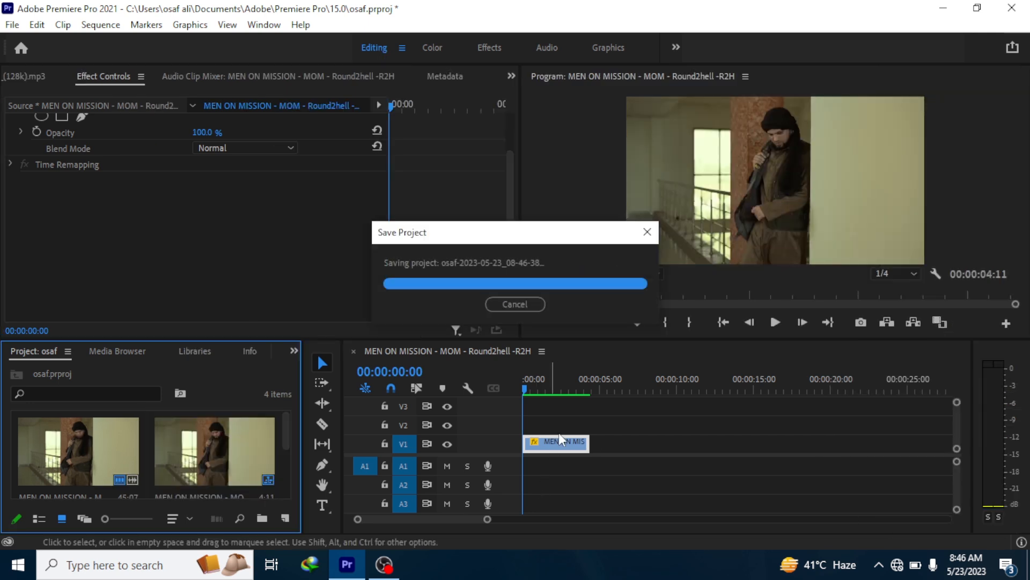
{"action": "left_click", "coordinate": [493, 49]}
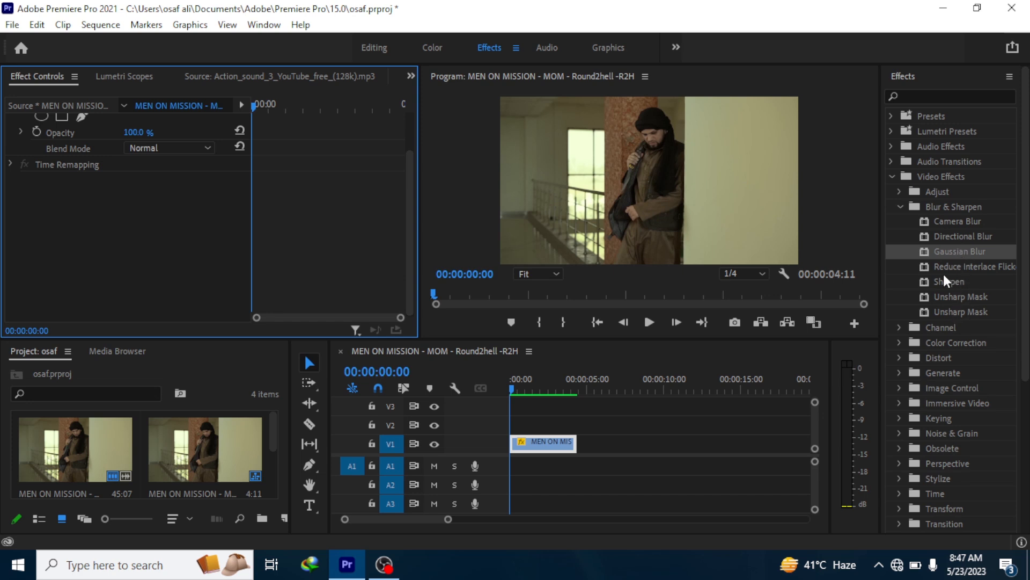
{"action": "left_click_drag", "start_coordinate": [939, 257], "coordinate": [534, 447]}
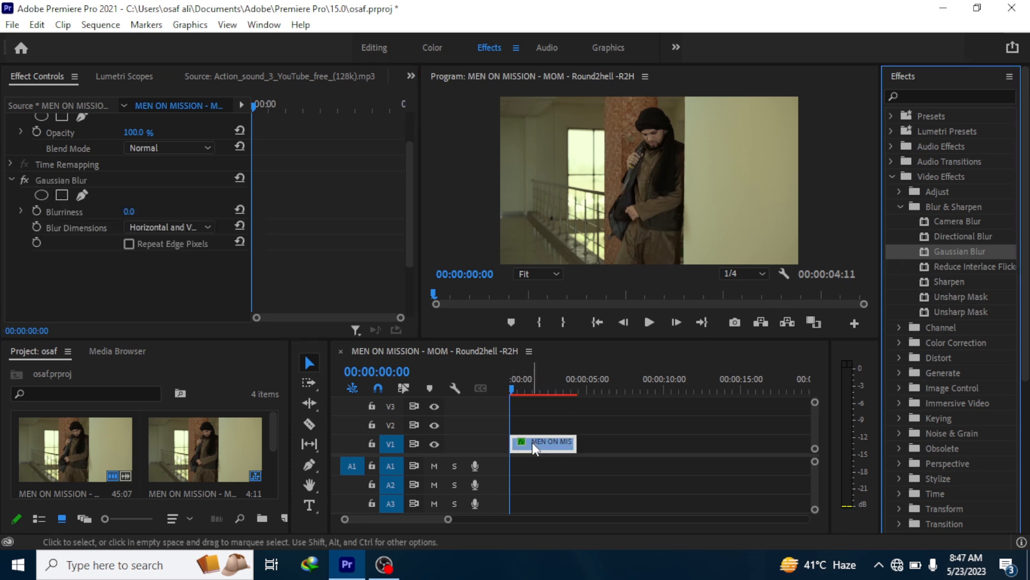
- Set the clip's Gaussian Blur Blurriness to 55 with the playhead at 00:00:00:21
{"action": "mouse_move", "coordinate": [530, 376]}
{"action": "left_mouse_down"}
{"action": "mouse_move", "coordinate": [536, 384]}
{"action": "mouse_move", "coordinate": [523, 378]}
{"action": "left_mouse_up"}
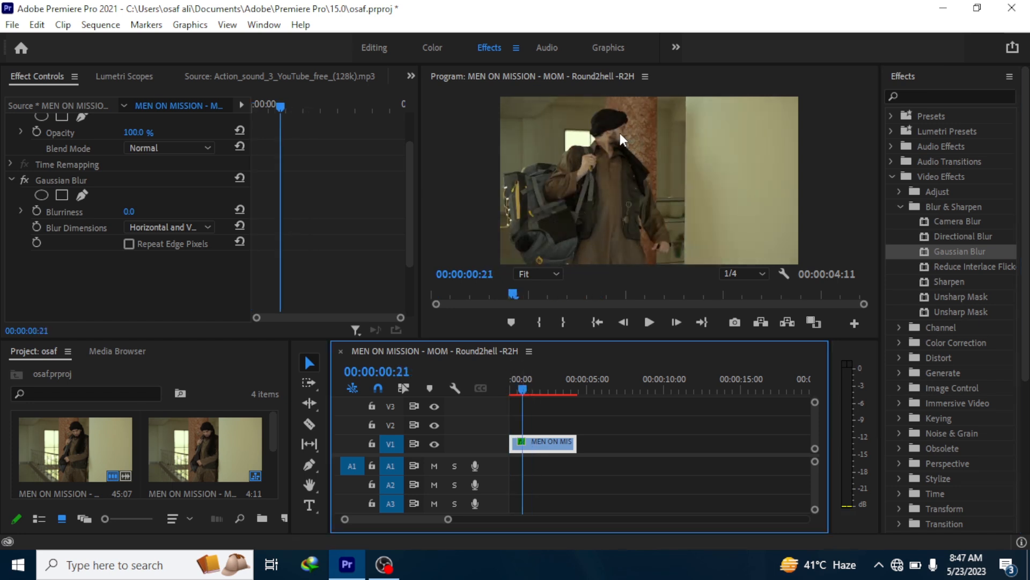
{"action": "left_click", "coordinate": [586, 429]}
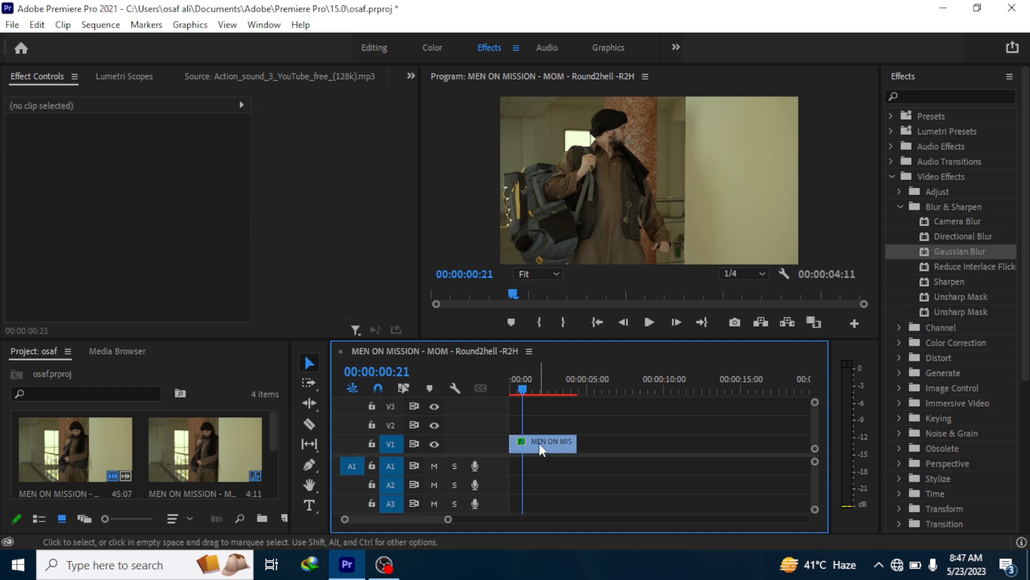
{"action": "left_click", "coordinate": [539, 442]}
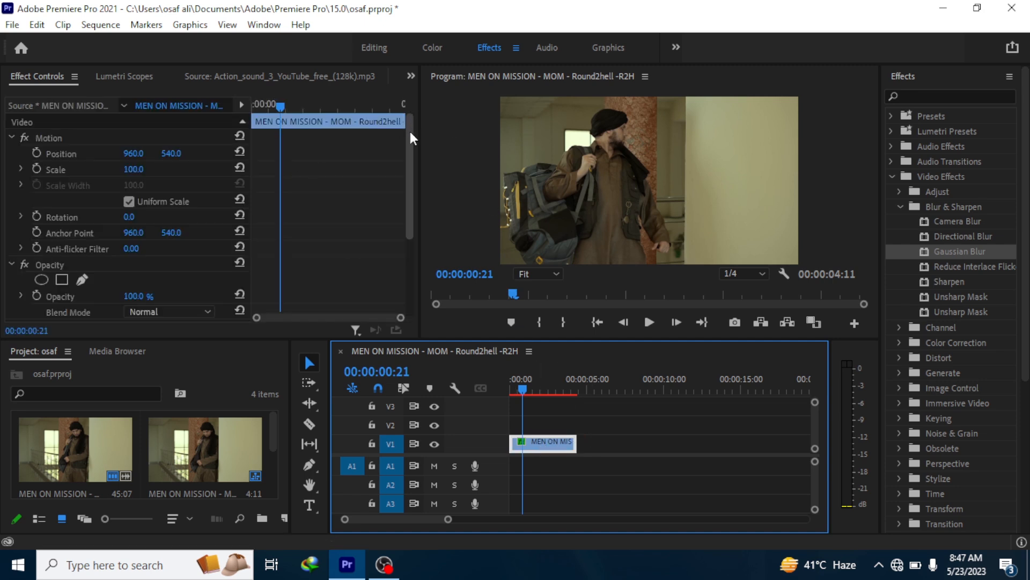
{"action": "scroll", "coordinate": [401, 193], "scroll_direction": "down", "scroll_amount": 3}
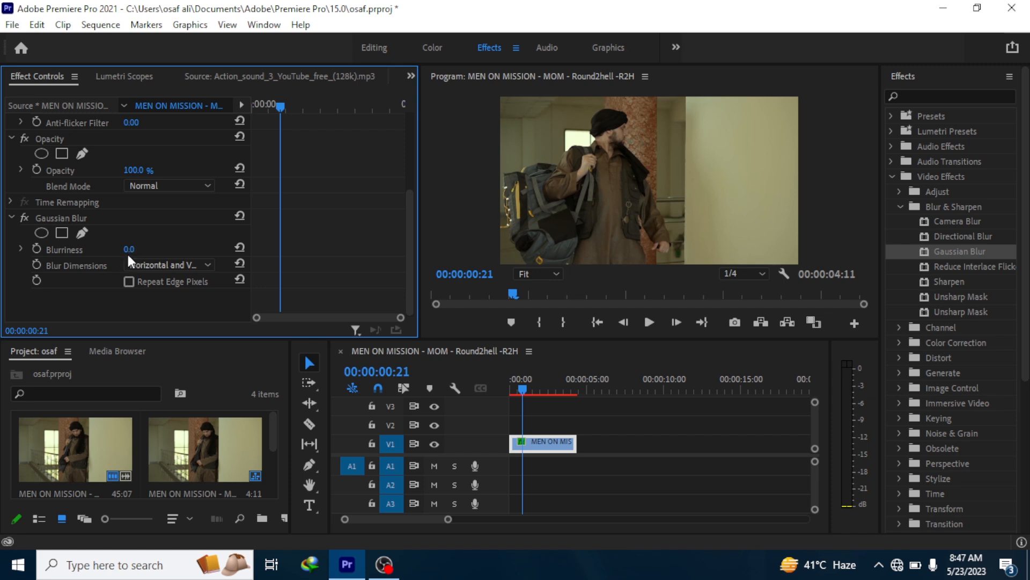
{"action": "left_click_drag", "start_coordinate": [128, 250], "coordinate": [159, 250]}
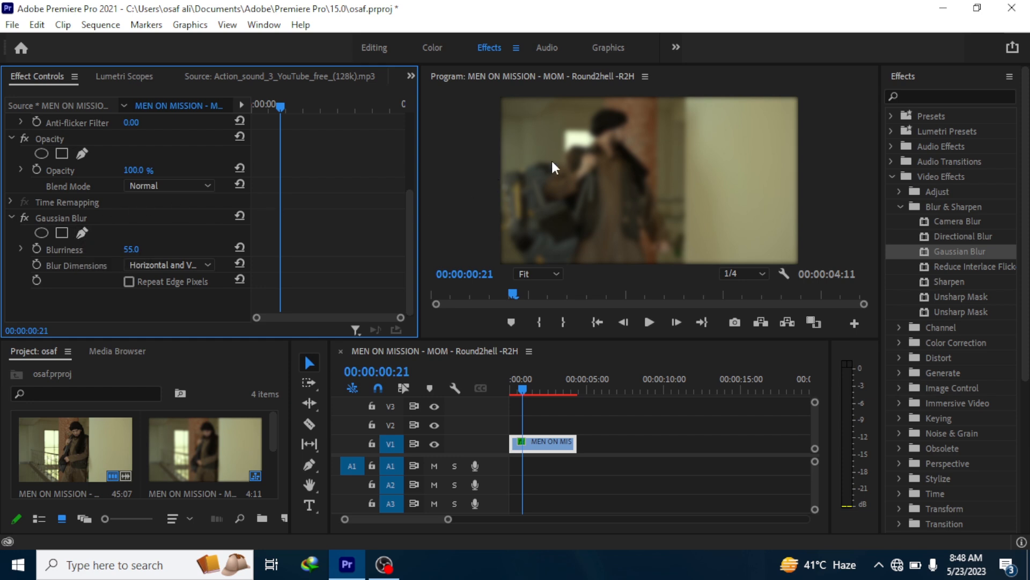
- Add an ellipse mask to the Gaussian Blur, shrink it and place it over the man's face at the clip's first frame
{"action": "left_click", "coordinate": [40, 233]}
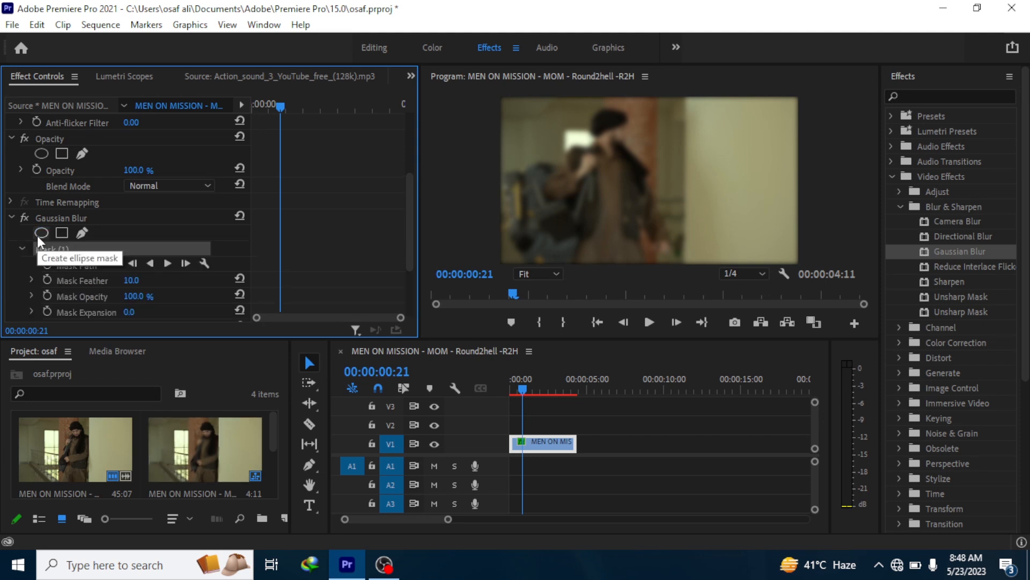
{"action": "left_click", "coordinate": [650, 170]}
{"action": "left_click_drag", "start_coordinate": [658, 225], "coordinate": [649, 224]}
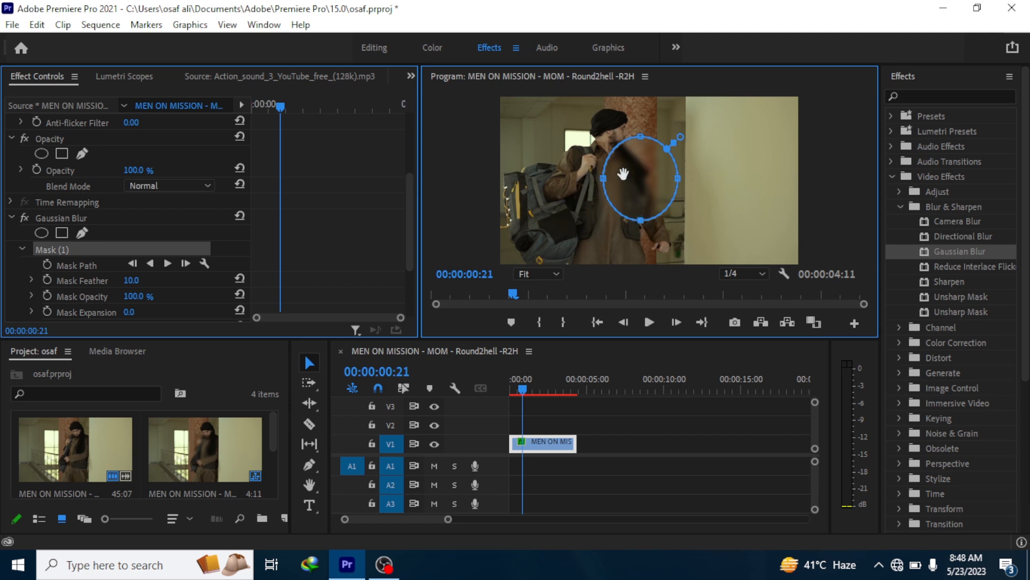
{"action": "key", "text": "ctrl+z"}
{"action": "left_click_drag", "start_coordinate": [676, 167], "coordinate": [645, 172]}
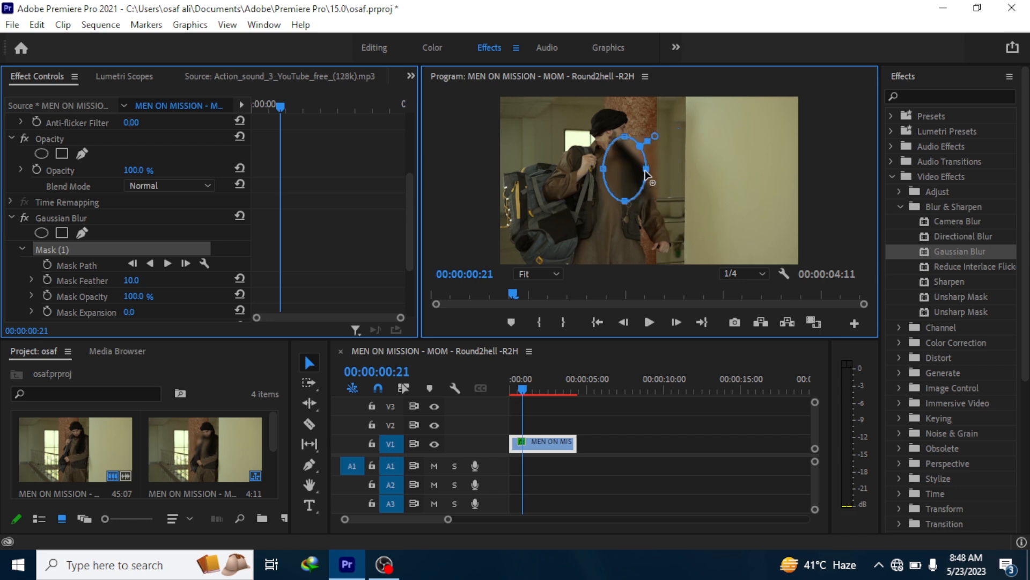
{"action": "left_click_drag", "start_coordinate": [513, 293], "coordinate": [434, 293]}
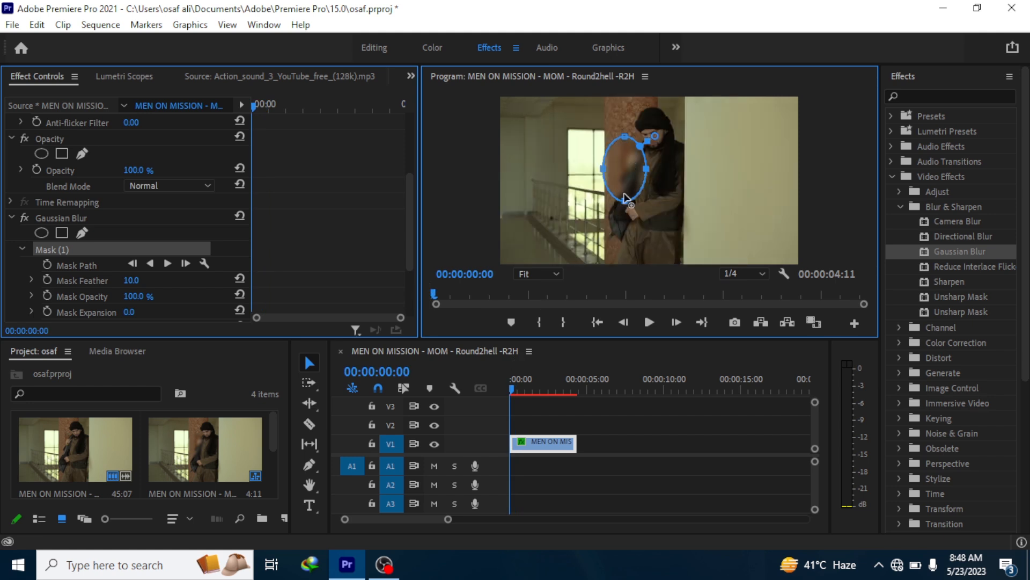
{"action": "left_click_drag", "start_coordinate": [625, 183], "coordinate": [653, 136]}
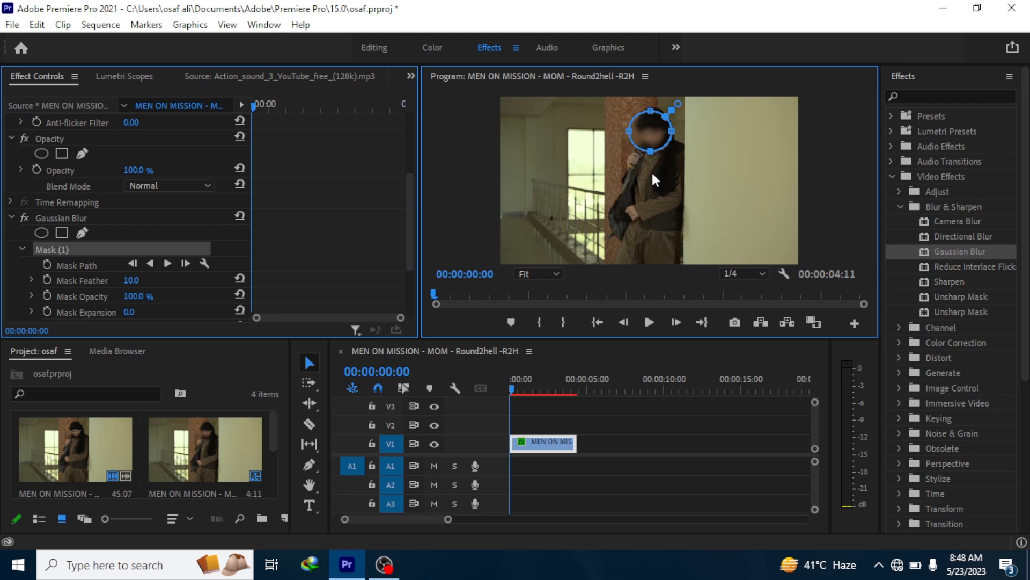
- Play through the clip to check the mask's position against the moving face, and return the playhead to the start
{"action": "left_click", "coordinate": [649, 322]}
{"action": "left_click", "coordinate": [547, 294]}
{"action": "left_click", "coordinate": [653, 294]}
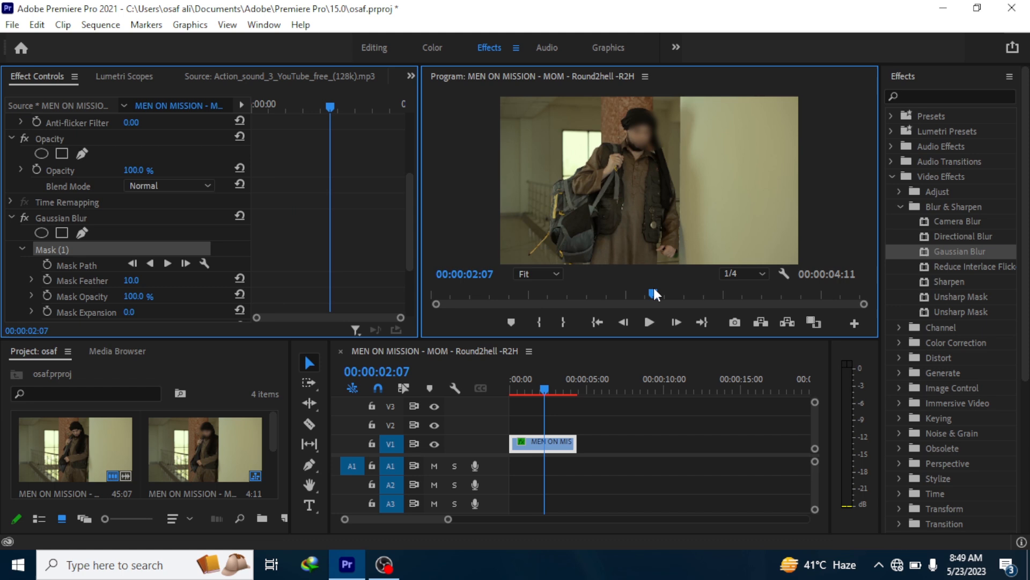
{"action": "left_click", "coordinate": [649, 322]}
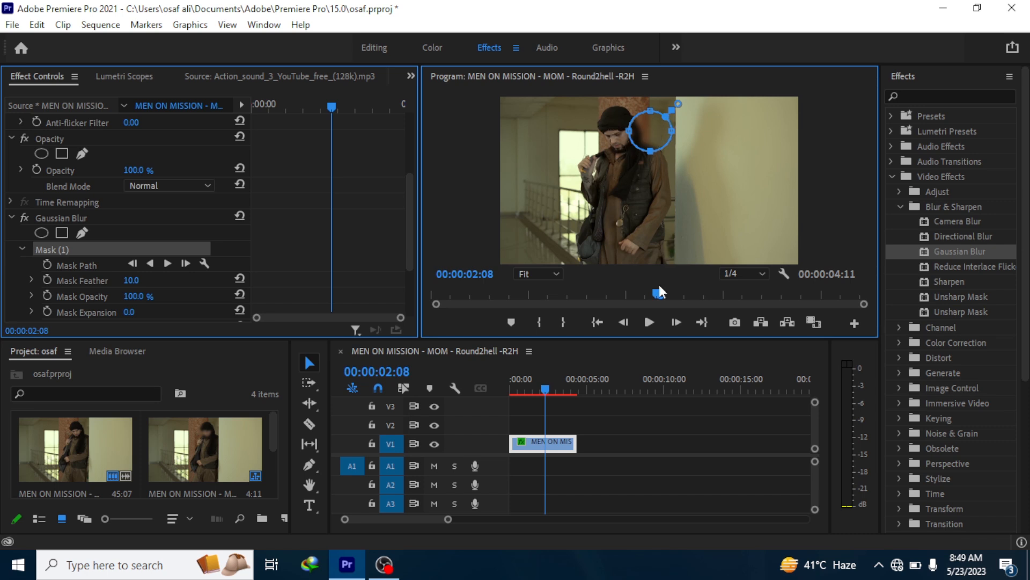
{"action": "left_click", "coordinate": [648, 325]}
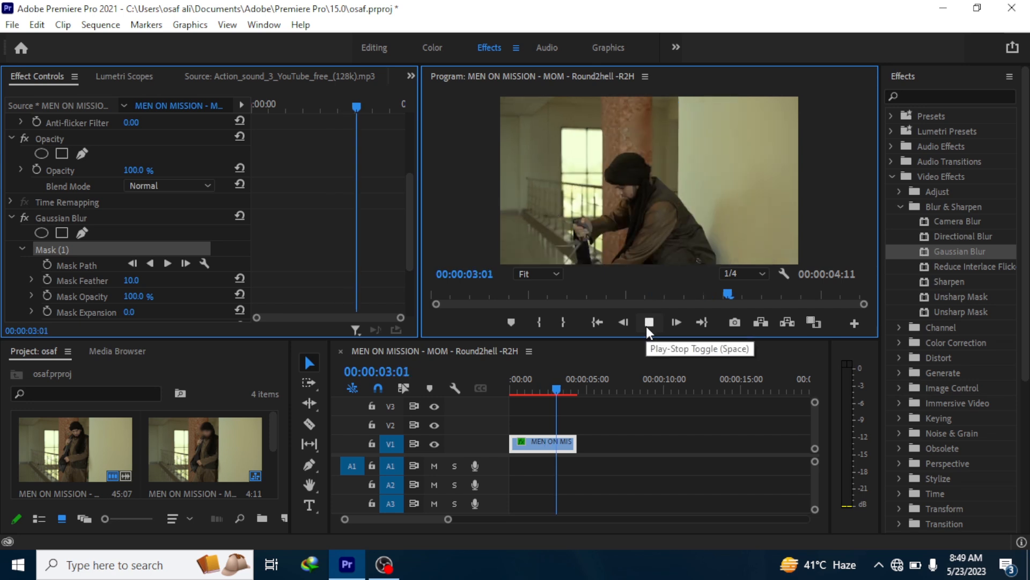
{"action": "left_click", "coordinate": [647, 323]}
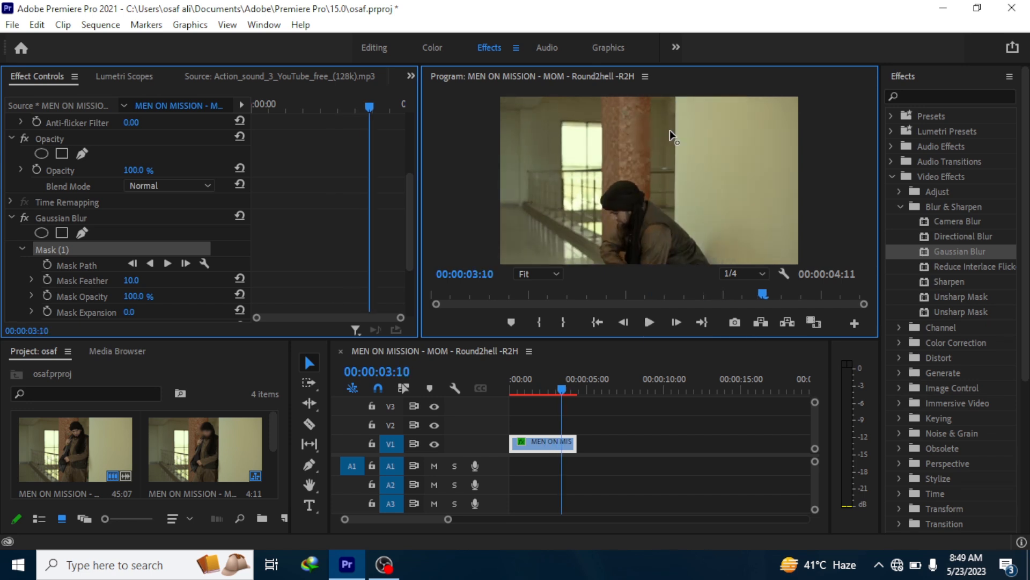
{"action": "left_click", "coordinate": [641, 131]}
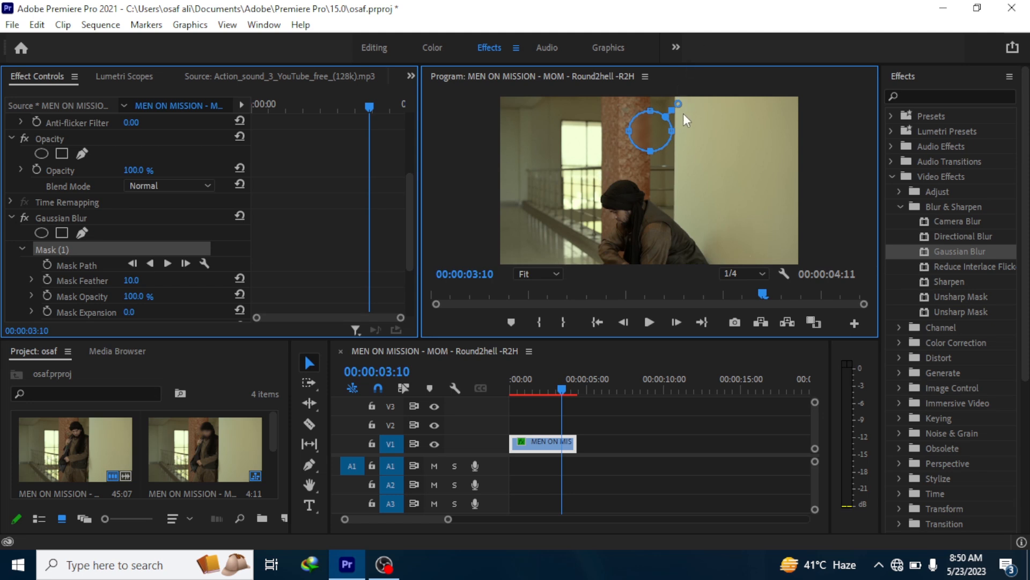
{"action": "left_click_drag", "start_coordinate": [561, 385], "coordinate": [539, 388]}
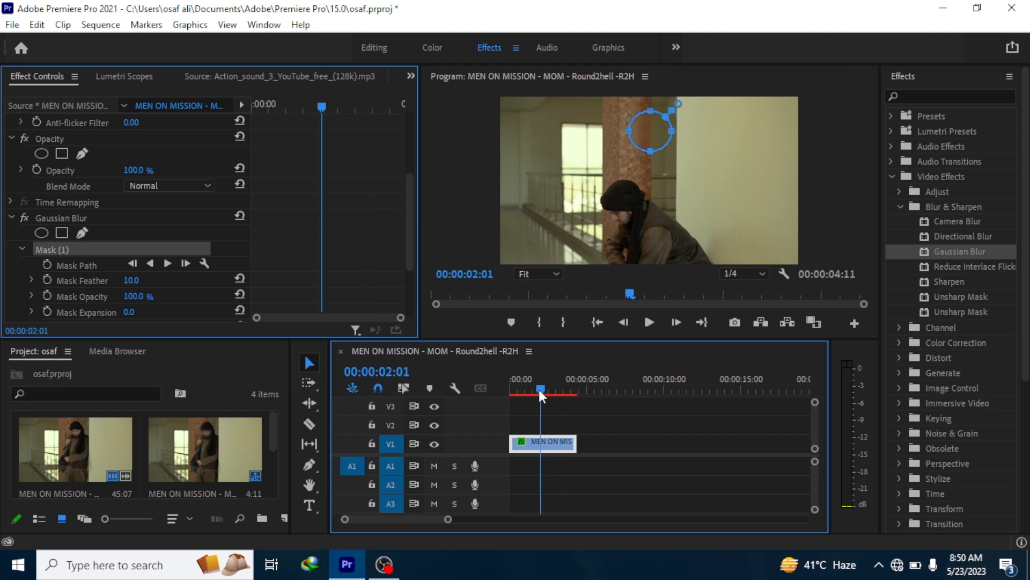
{"action": "left_click", "coordinate": [507, 384]}
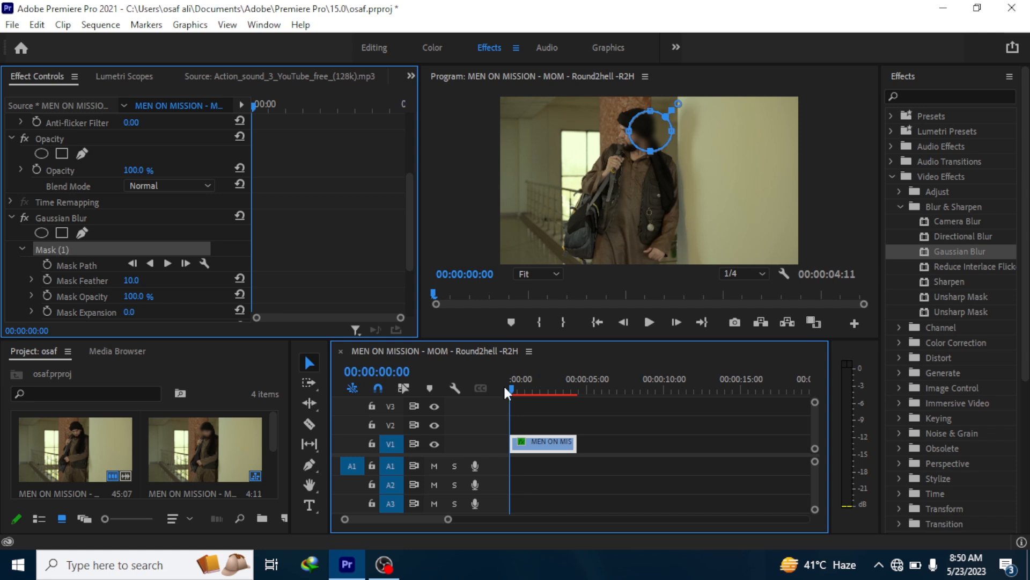
{"action": "left_click_drag", "start_coordinate": [503, 384], "coordinate": [501, 382]}
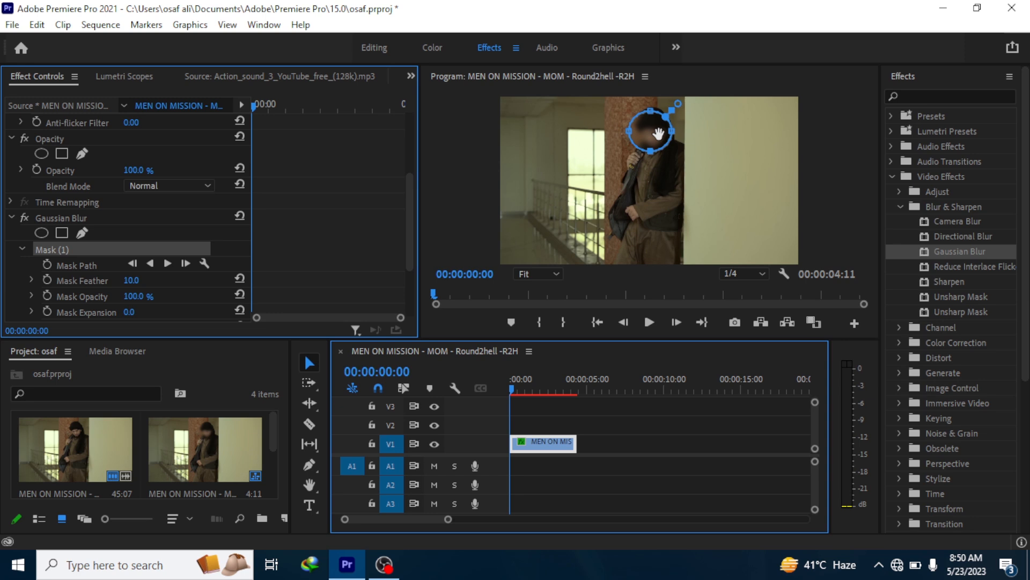
- Try a Blurriness of 20 for the masked Gaussian Blur
{"action": "left_click_drag", "start_coordinate": [413, 201], "coordinate": [404, 252]}
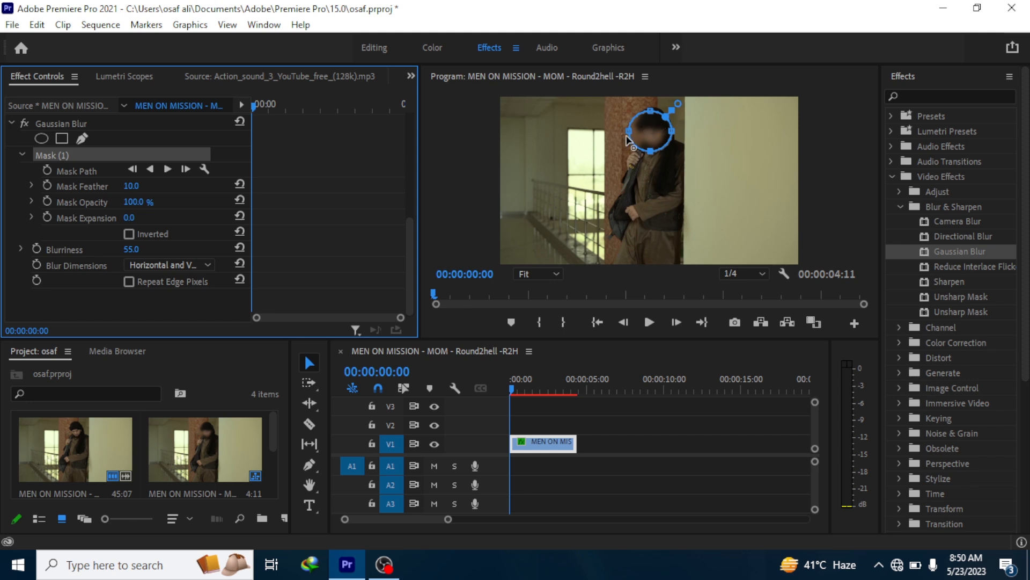
{"action": "left_click_drag", "start_coordinate": [131, 249], "coordinate": [144, 250]}
{"action": "left_click", "coordinate": [145, 250]}
{"action": "type", "text": "2"}
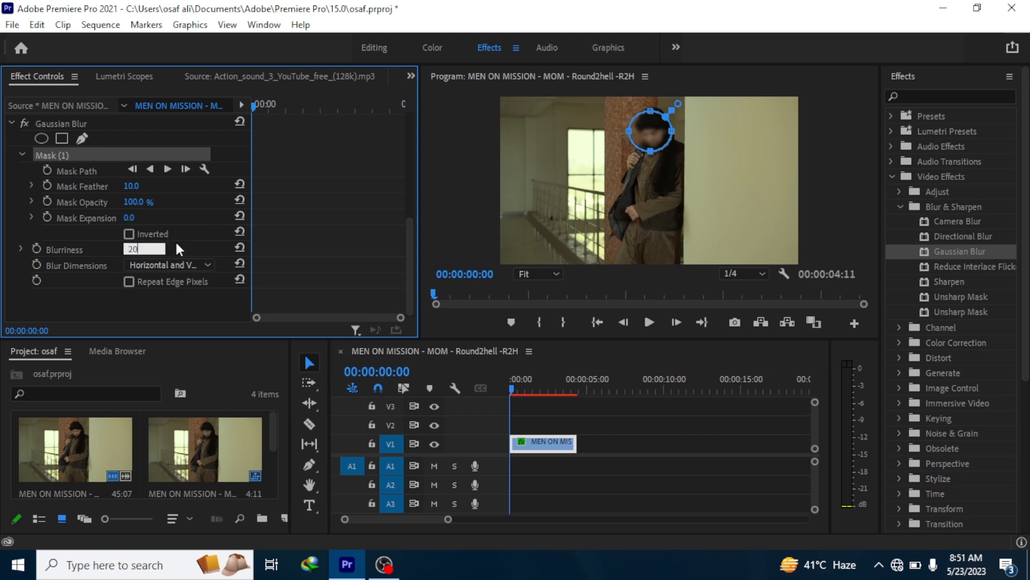
{"action": "type", "text": "0"}
{"action": "key", "text": "Return"}
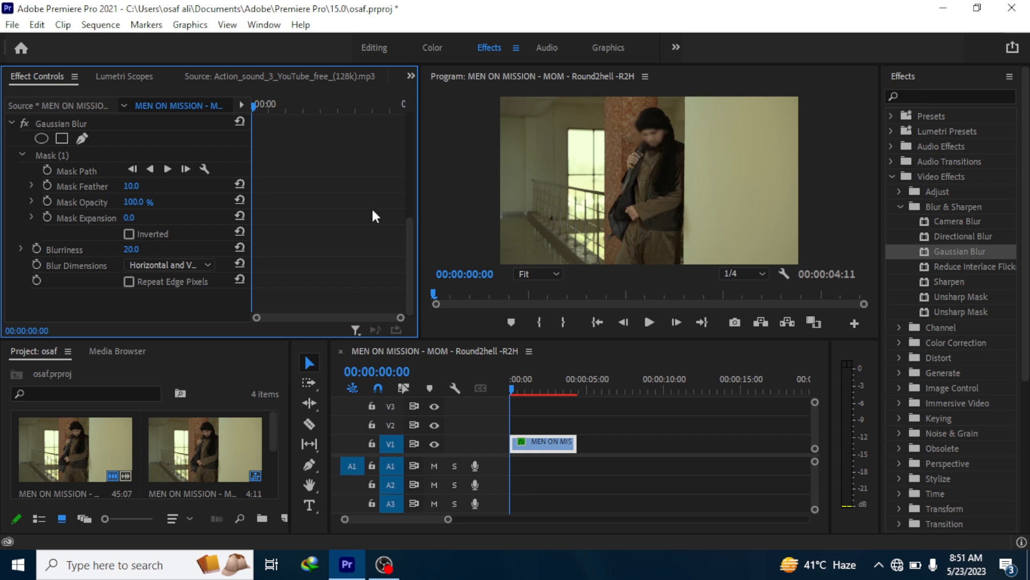
- Set the Gaussian Blur's Blurriness to 40
{"action": "left_click", "coordinate": [134, 249]}
{"action": "type", "text": "40"}
{"action": "key", "text": "Return"}
- Track the blur mask forward from the start of the clip, stopping the tracking at 00:00:00:02
{"action": "left_click", "coordinate": [136, 167]}
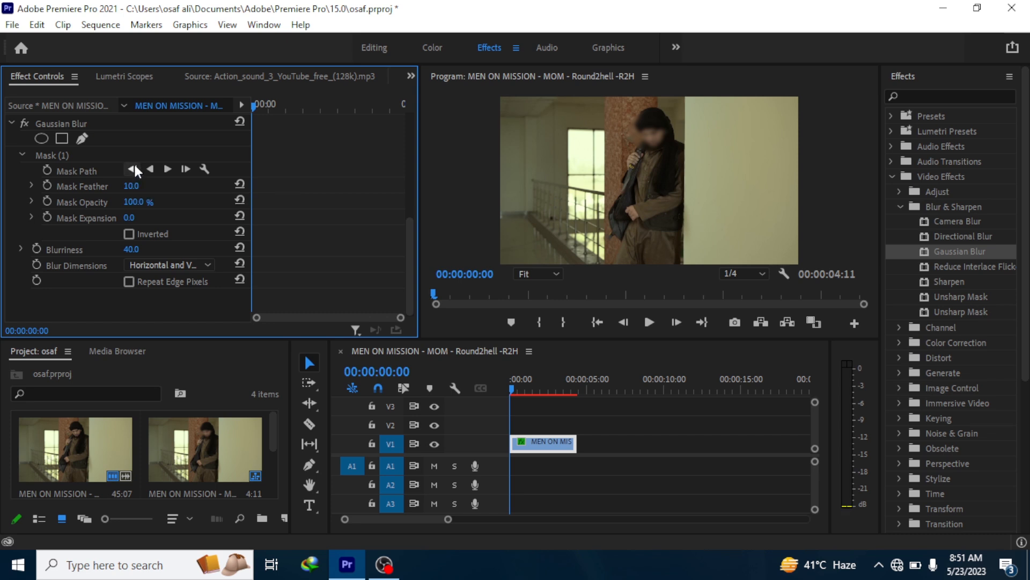
{"action": "left_click", "coordinate": [167, 169]}
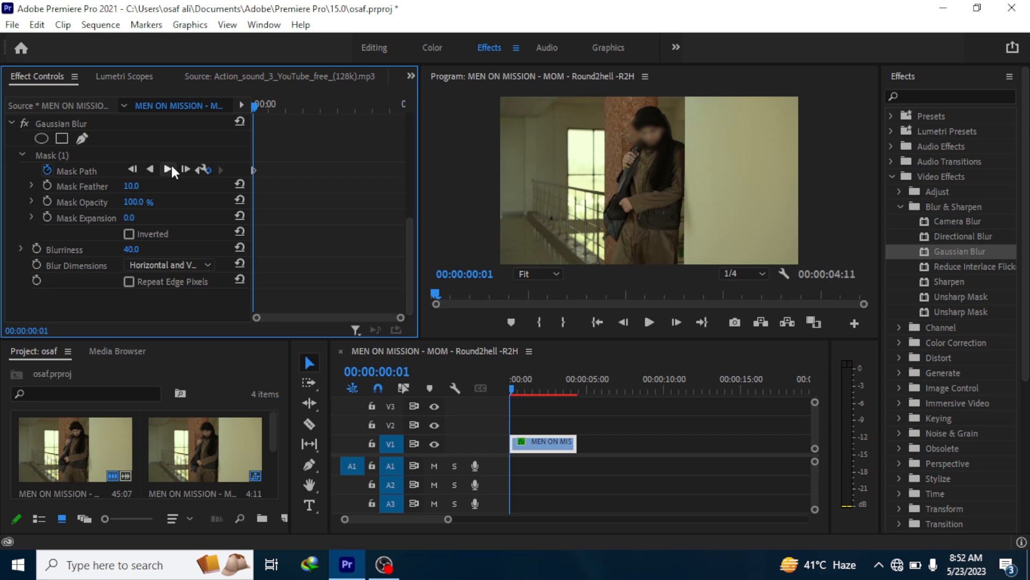
{"action": "left_click", "coordinate": [170, 168]}
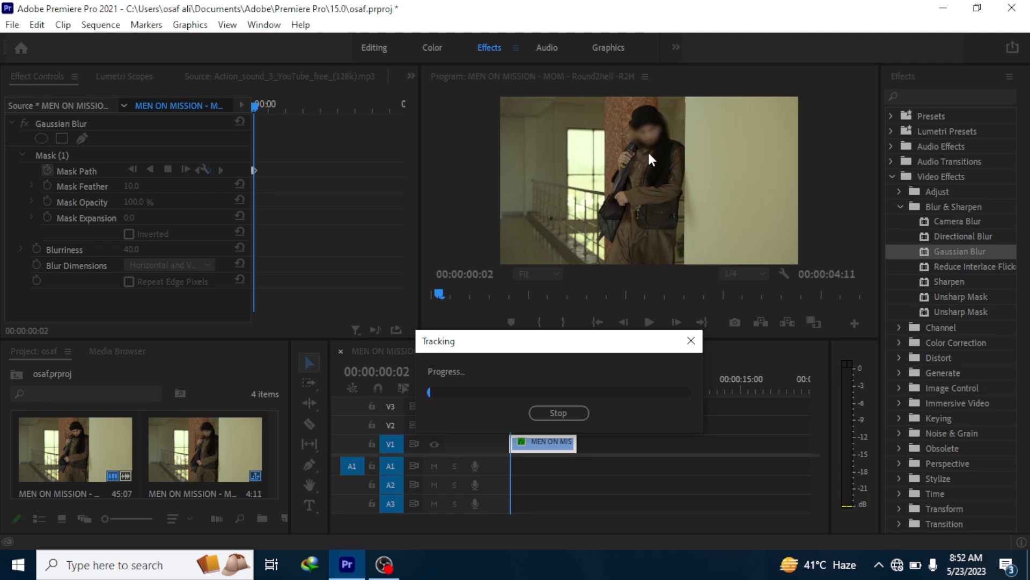
{"action": "left_click", "coordinate": [544, 407]}
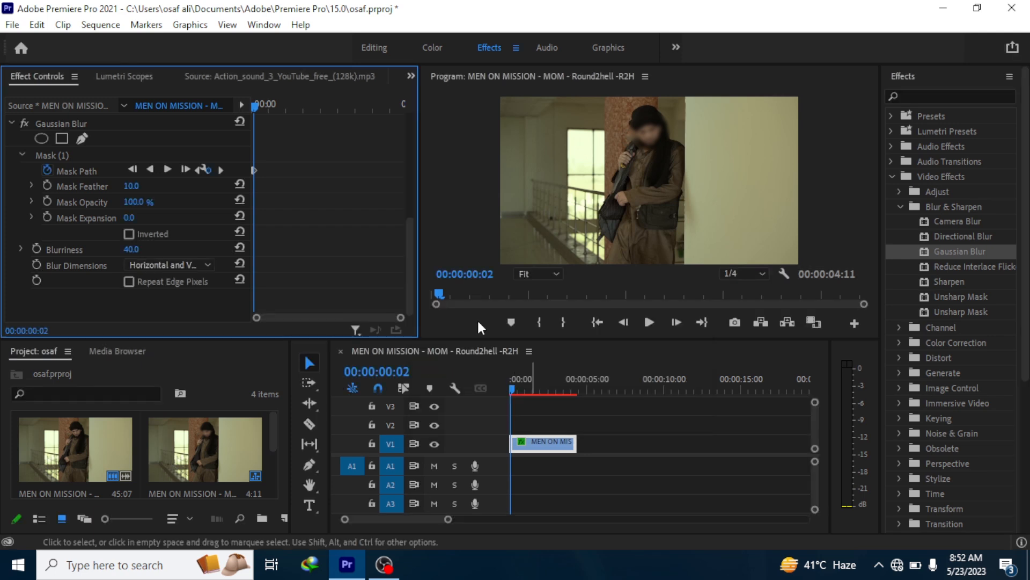
{"action": "left_click", "coordinate": [166, 170]}
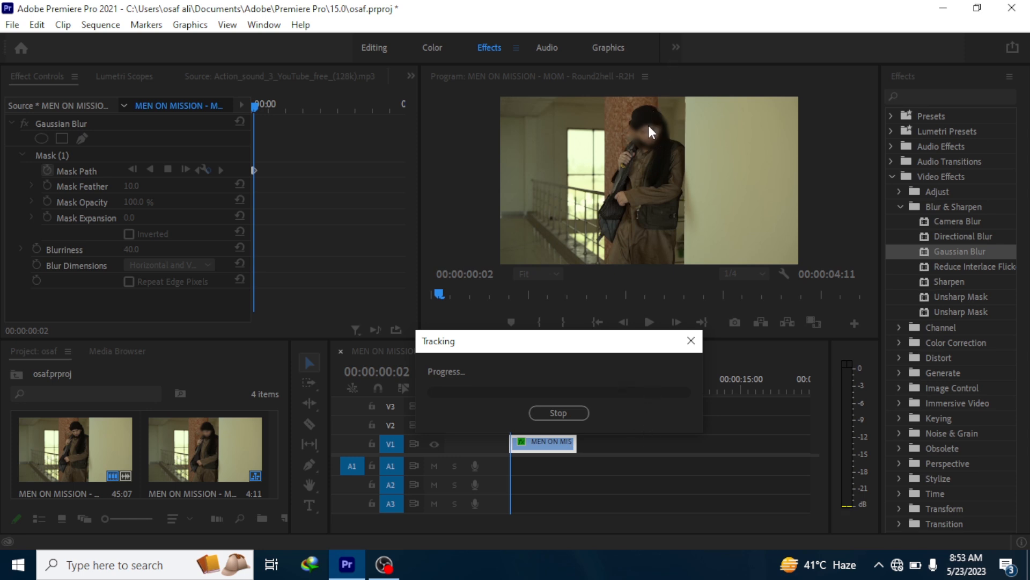
{"action": "left_click", "coordinate": [566, 411]}
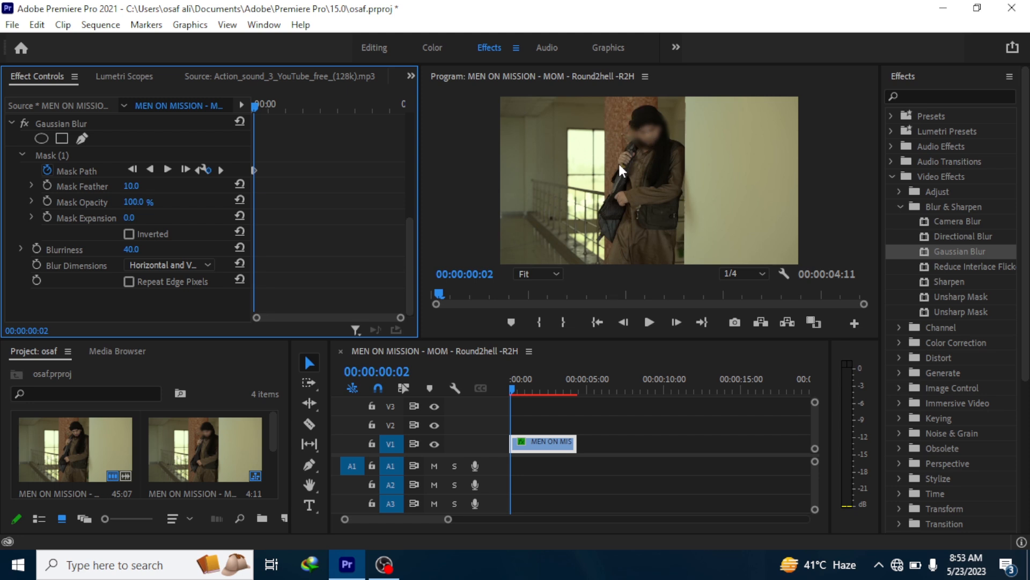
- Check the tracked mask over the face at the clip's first frame and at 00:00:00:02
{"action": "left_click_drag", "start_coordinate": [516, 390], "coordinate": [492, 385]}
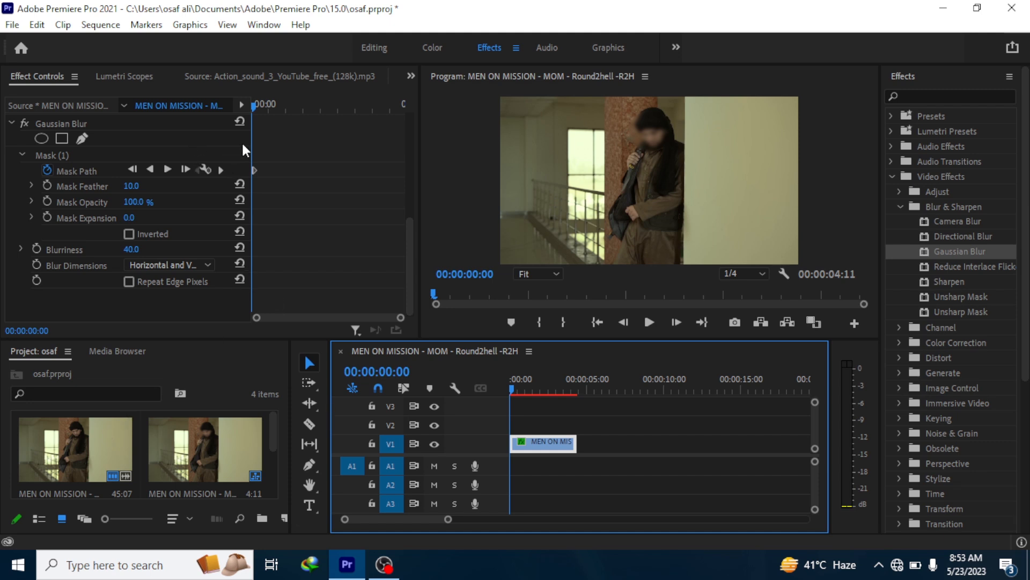
{"action": "left_click", "coordinate": [255, 103]}
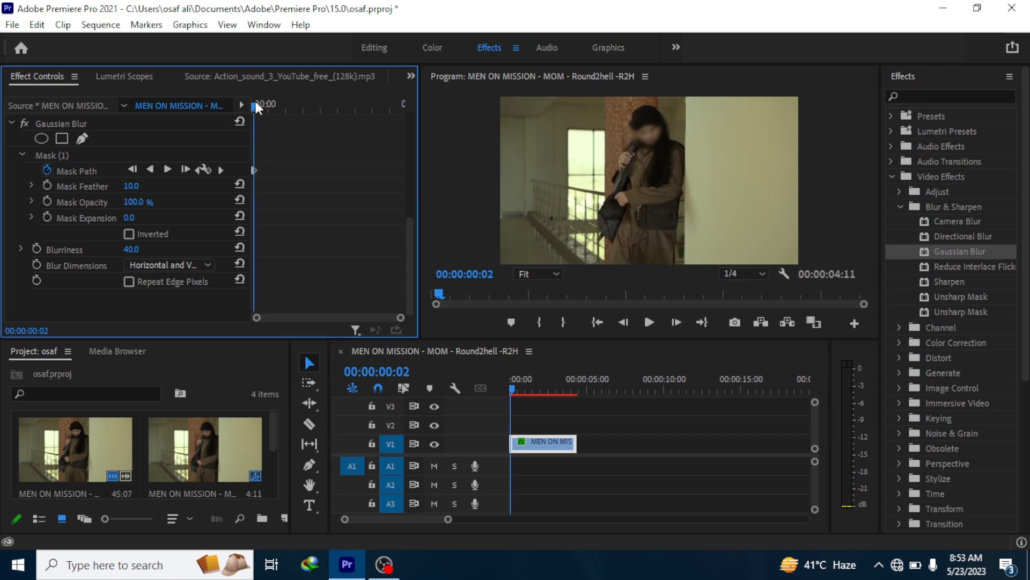
- Move the blur mask back over the man's face at 00:00:00:08, creating a new mask path keyframe
{"action": "left_click_drag", "start_coordinate": [255, 104], "coordinate": [265, 106]}
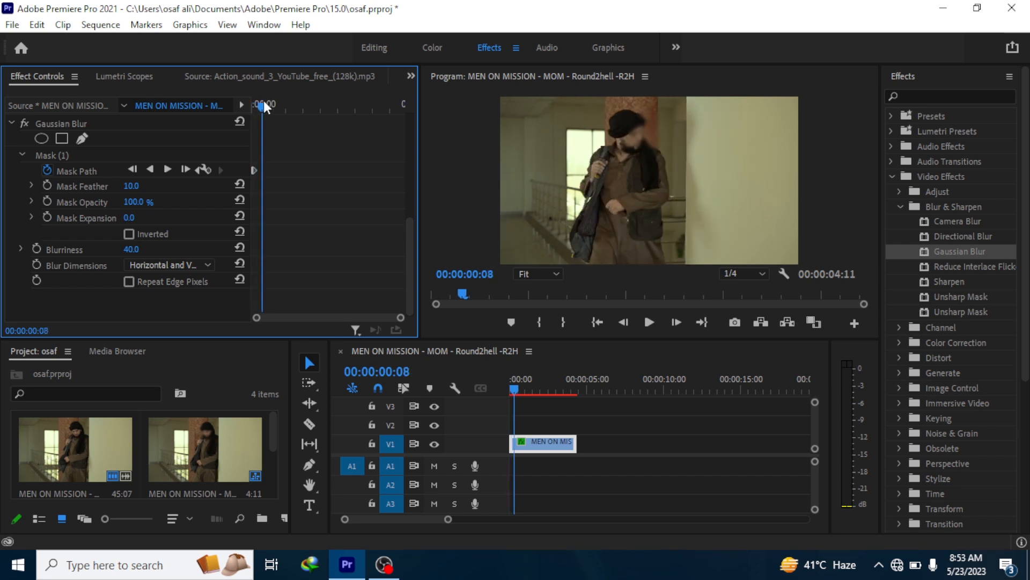
{"action": "left_click", "coordinate": [642, 133]}
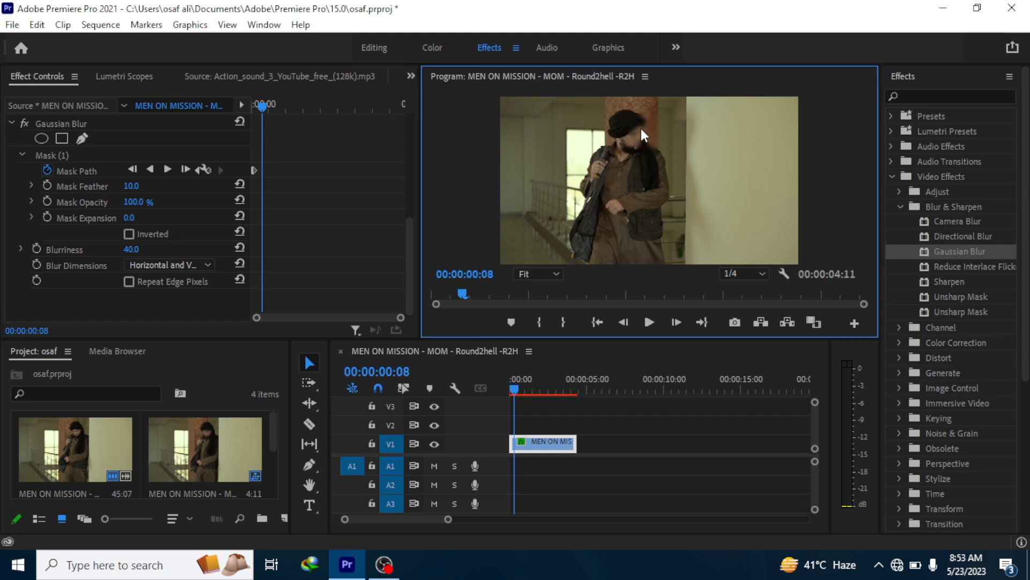
{"action": "left_click", "coordinate": [82, 169]}
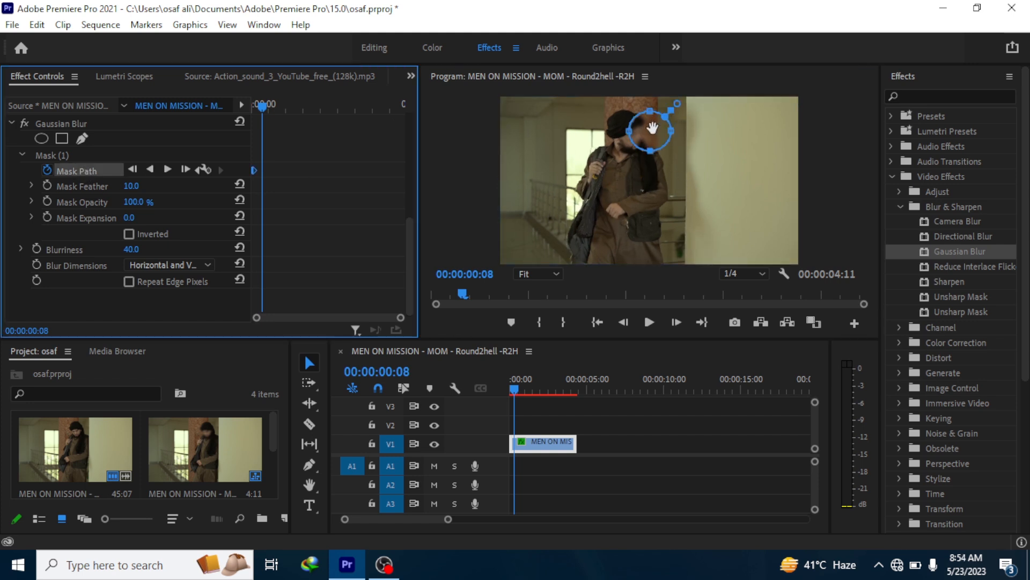
{"action": "left_click", "coordinate": [651, 131]}
{"action": "left_click_drag", "start_coordinate": [649, 133], "coordinate": [639, 139]}
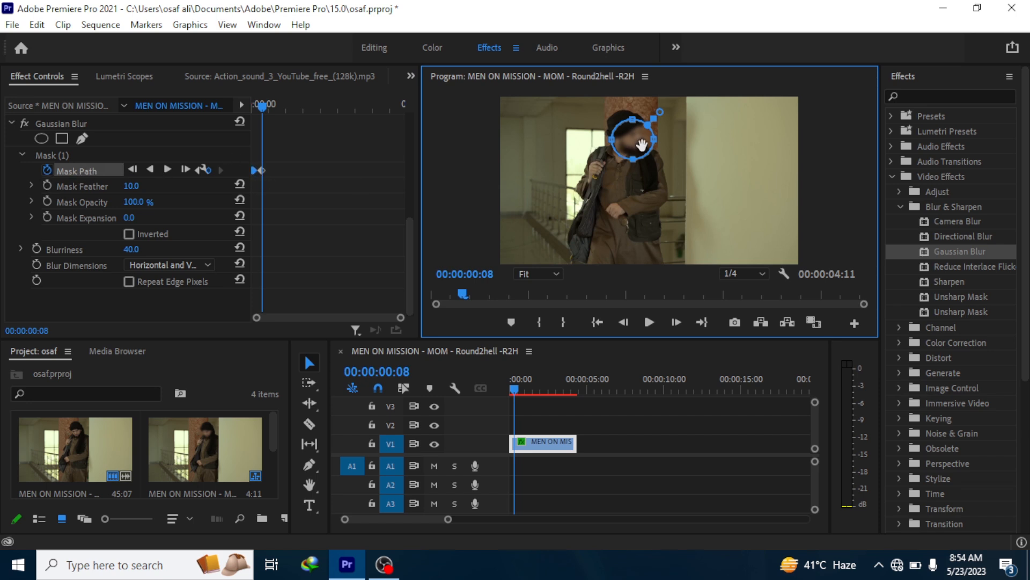
- At 00:00:00:11, track the mask one frame forward and shift it onto the man's face
{"action": "left_click", "coordinate": [266, 106]}
{"action": "left_click_drag", "start_coordinate": [266, 107], "coordinate": [270, 107]}
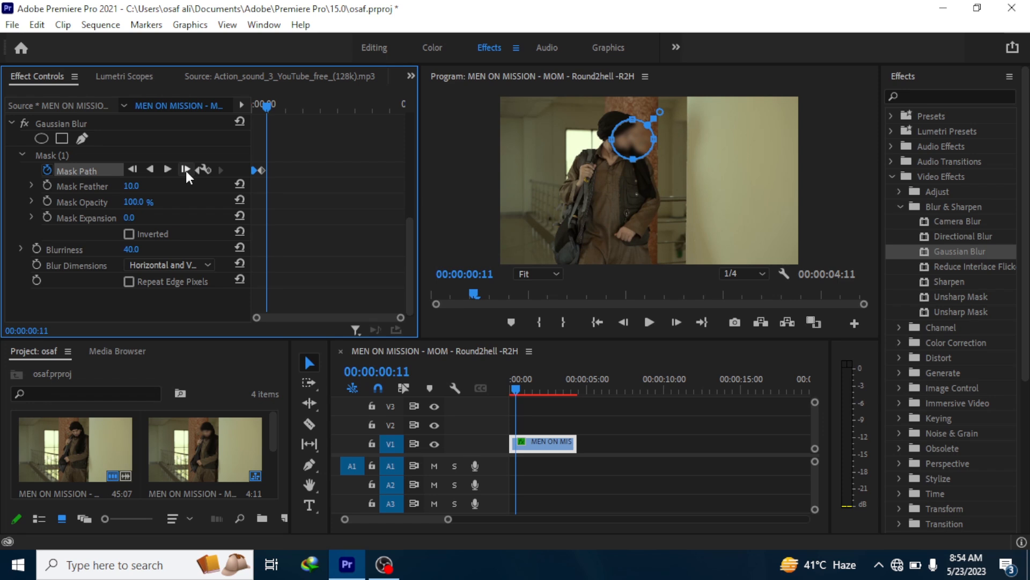
{"action": "left_click", "coordinate": [186, 169]}
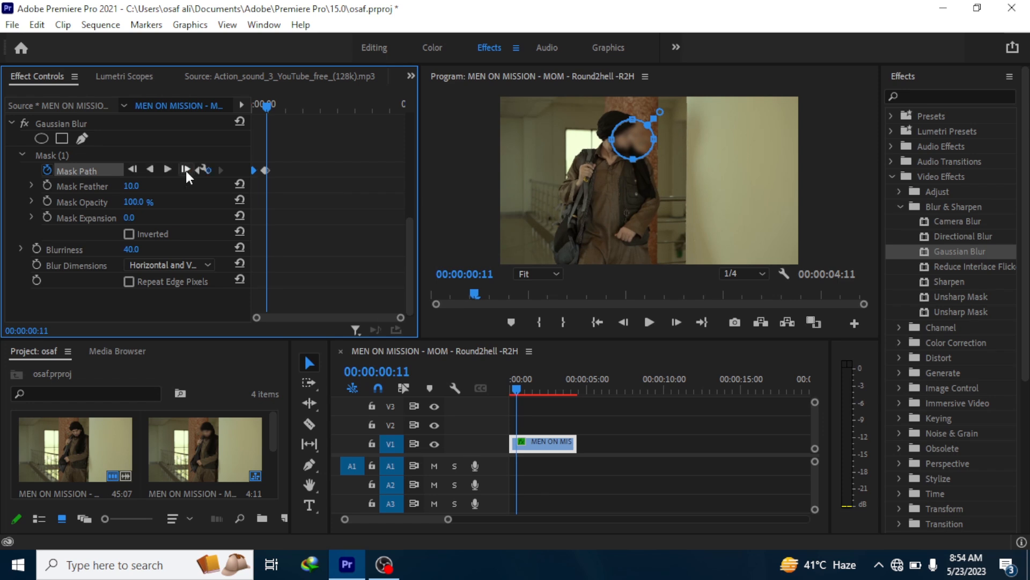
{"action": "mouse_move", "coordinate": [637, 134]}
{"action": "left_mouse_down"}
{"action": "mouse_move", "coordinate": [616, 140]}
{"action": "mouse_move", "coordinate": [629, 134]}
{"action": "left_mouse_up"}
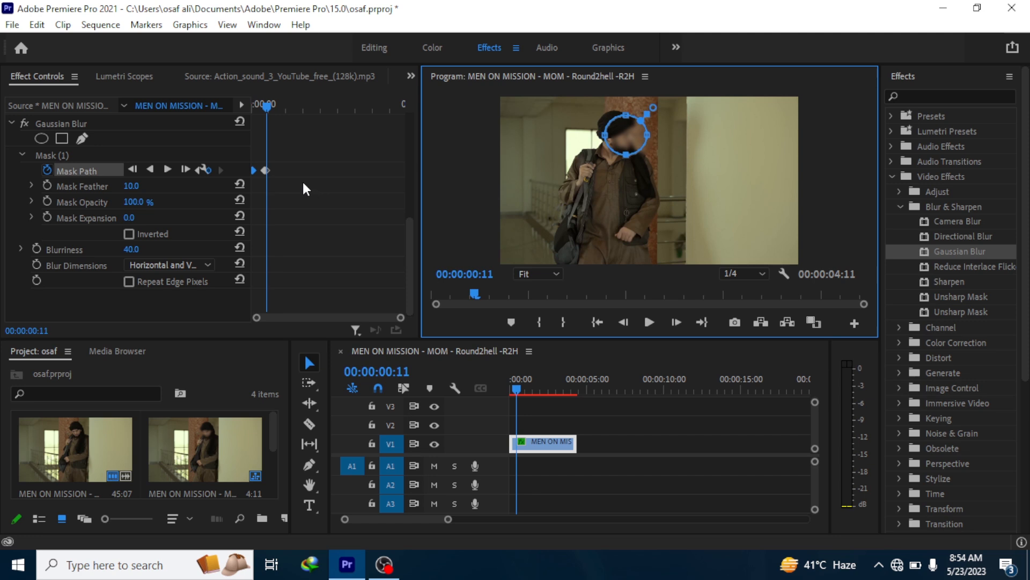
{"action": "left_click", "coordinate": [266, 169]}
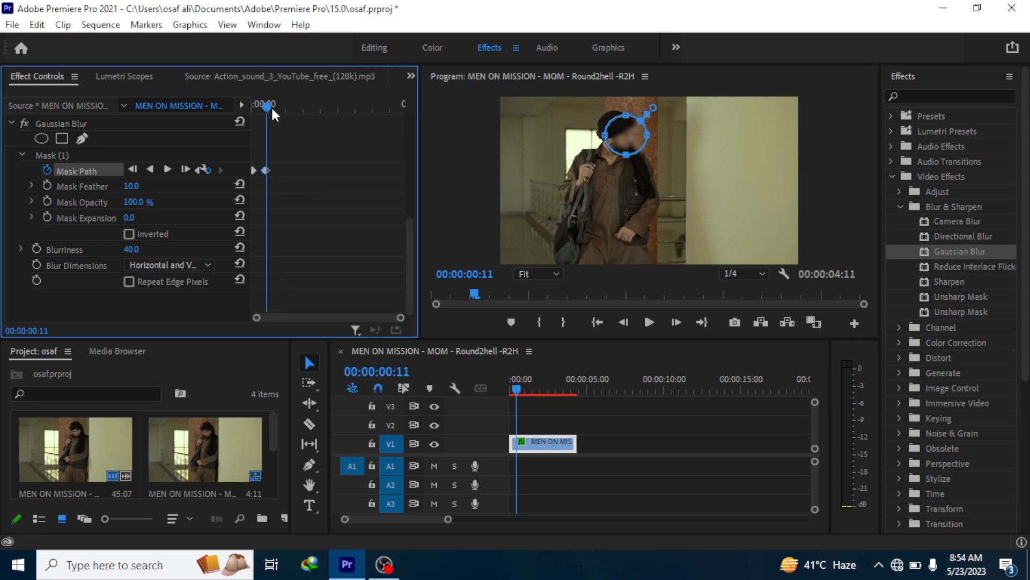
- Reposition the blur mask over the man's face at 00:00:00:16
{"action": "left_click_drag", "start_coordinate": [268, 105], "coordinate": [277, 109]}
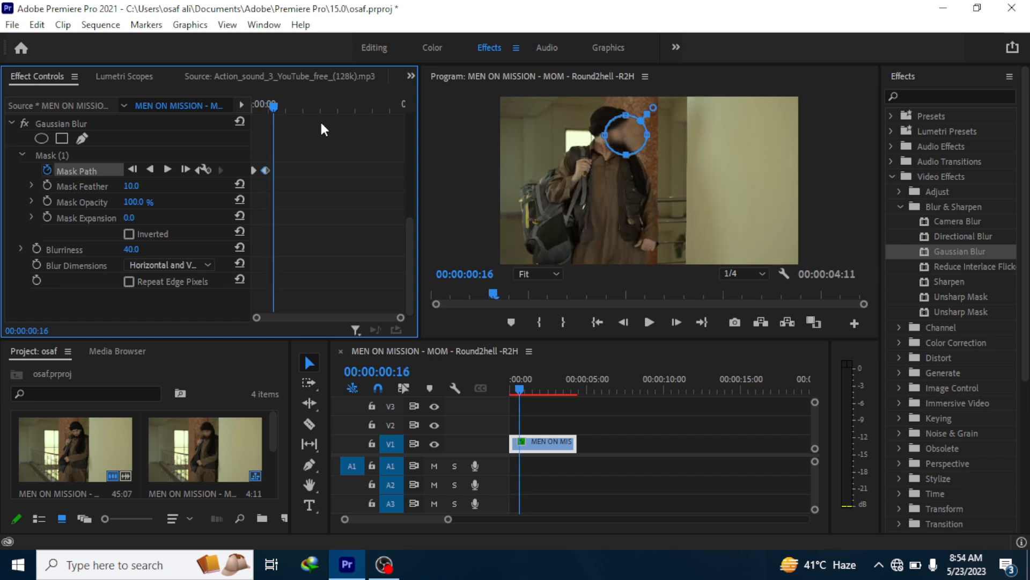
{"action": "left_click", "coordinate": [620, 133]}
{"action": "left_click_drag", "start_coordinate": [617, 132], "coordinate": [602, 133]}
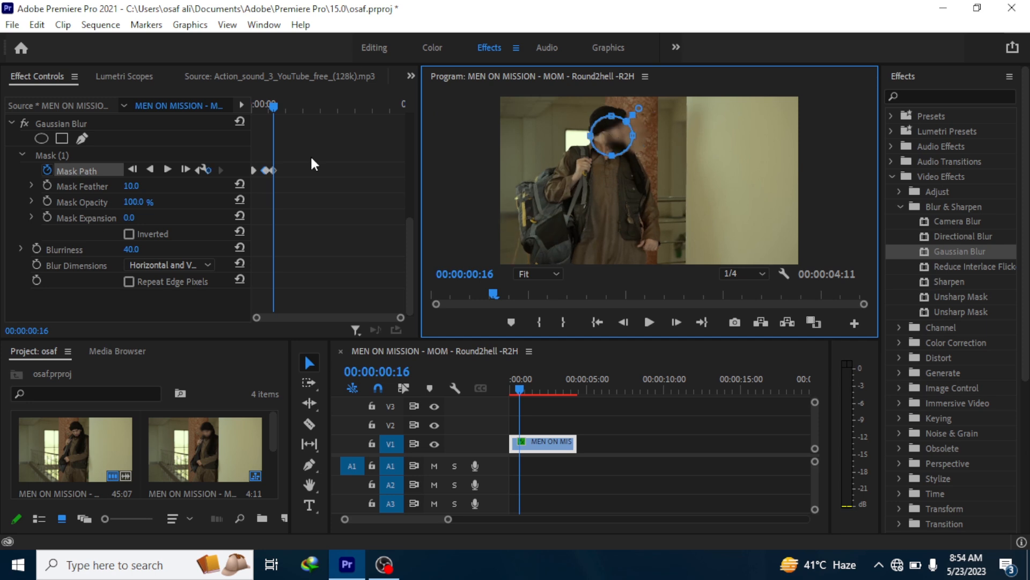
- Reposition the blur mask over the man's face at 00:00:01:02
{"action": "left_click_drag", "start_coordinate": [275, 101], "coordinate": [286, 101]}
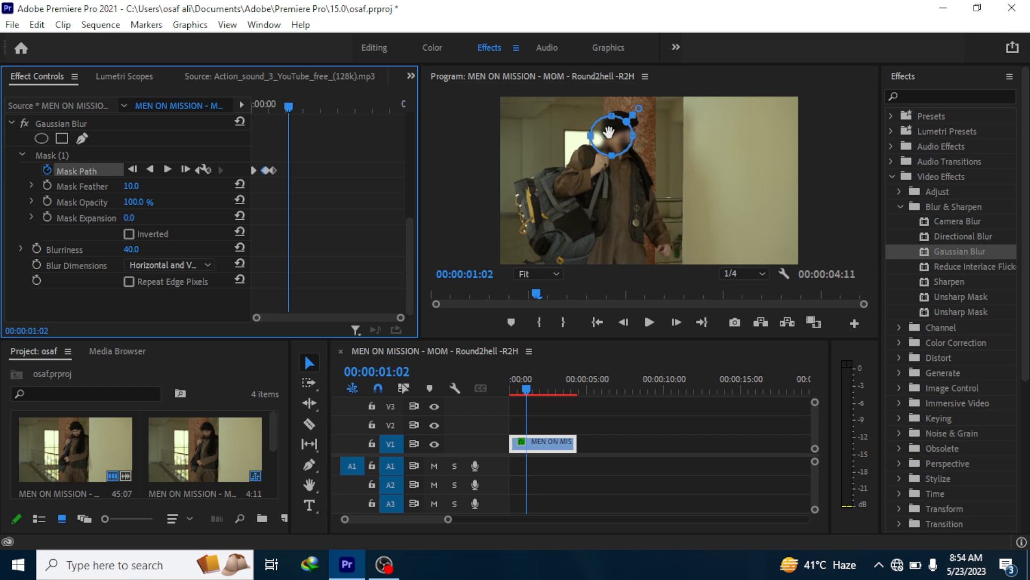
{"action": "left_click", "coordinate": [608, 138]}
{"action": "left_click_drag", "start_coordinate": [608, 138], "coordinate": [624, 138]}
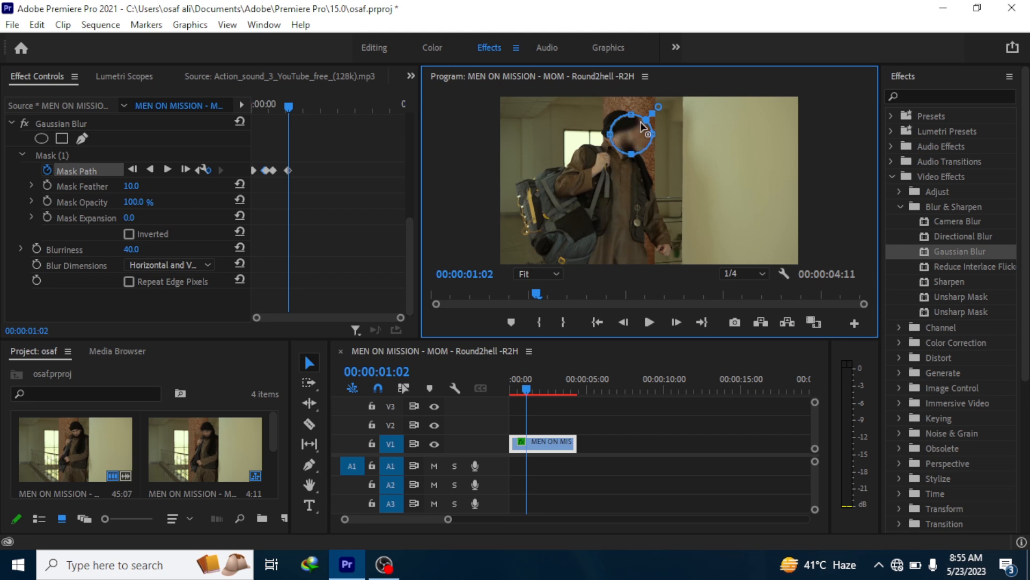
- Track the mask path forward frame by frame from 00:00:01:04 to 00:00:01:07
{"action": "left_click", "coordinate": [293, 104]}
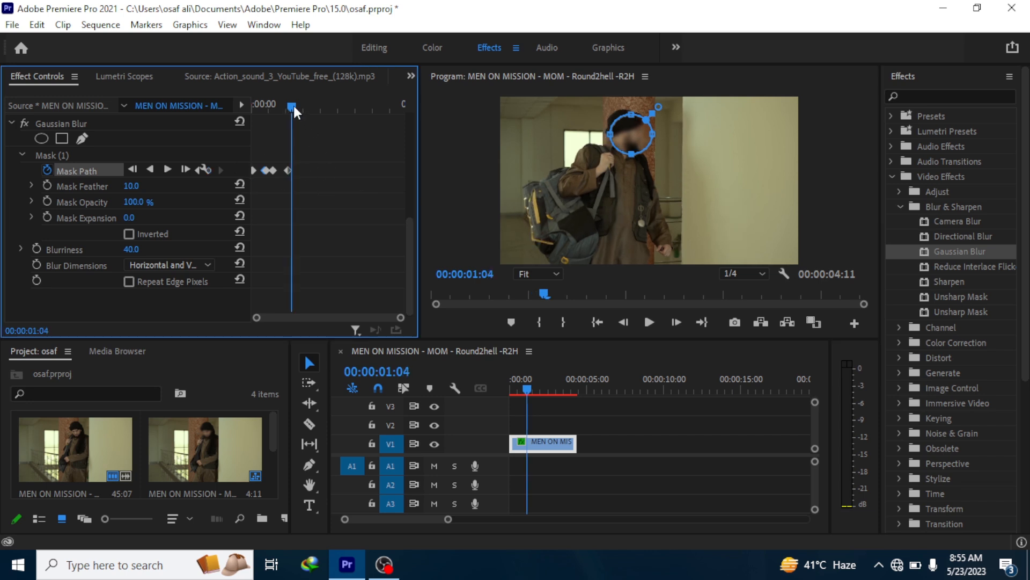
{"action": "left_click", "coordinate": [187, 169]}
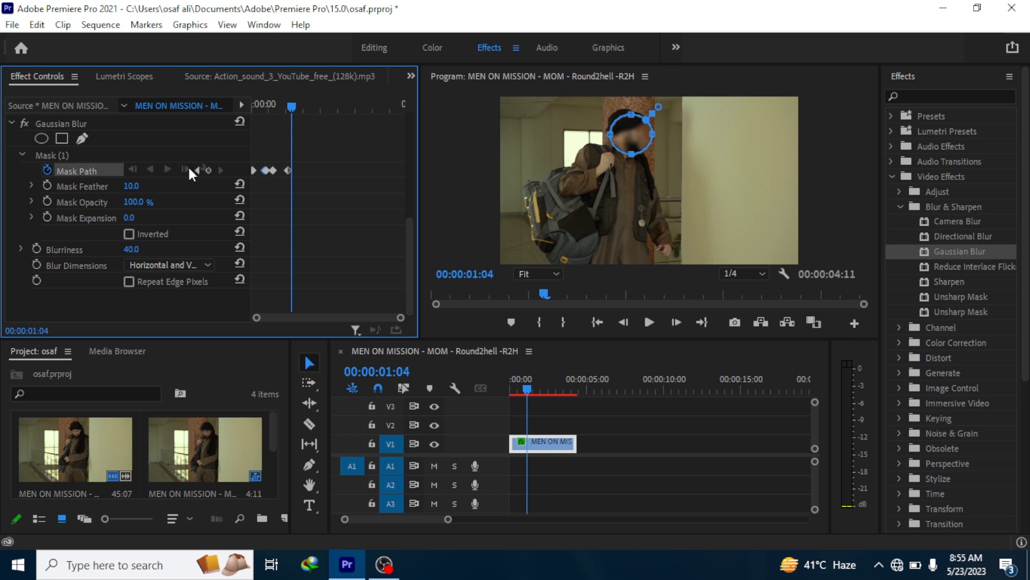
{"action": "left_click", "coordinate": [188, 169]}
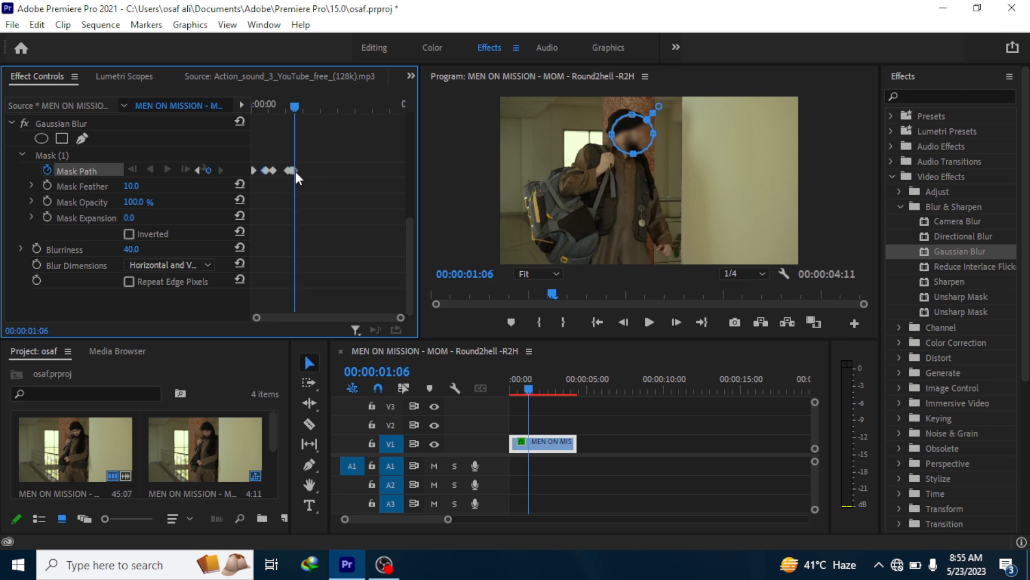
{"action": "left_click", "coordinate": [185, 170]}
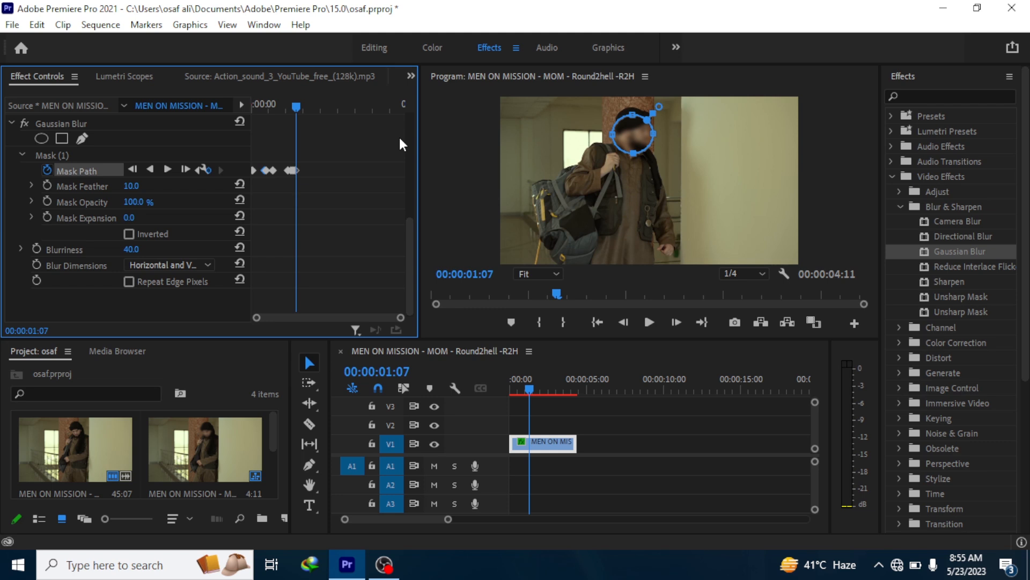
- Move the blur mask onto the man's face at 00:00:01:22
{"action": "left_click_drag", "start_coordinate": [294, 108], "coordinate": [314, 108]}
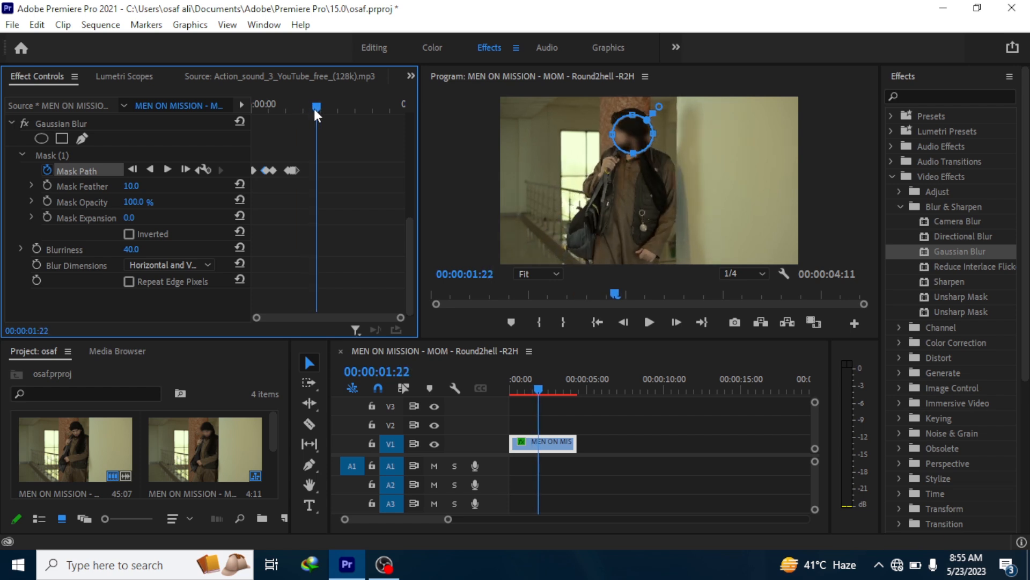
{"action": "left_click", "coordinate": [639, 143]}
{"action": "left_click_drag", "start_coordinate": [638, 144], "coordinate": [630, 142]}
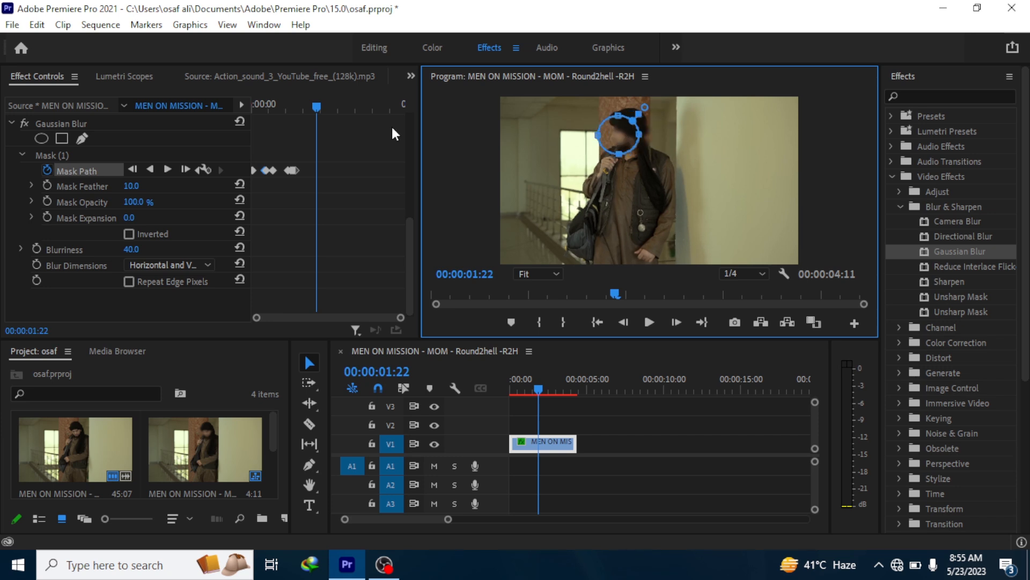
- Keep the blur mask on the crouching man's face with further keyframes, including one at 00:00:03:05, and advance to 00:00:04:07
{"action": "left_click_drag", "start_coordinate": [317, 96], "coordinate": [363, 108]}
{"action": "left_click", "coordinate": [627, 203]}
{"action": "left_click_drag", "start_coordinate": [628, 203], "coordinate": [625, 210]}
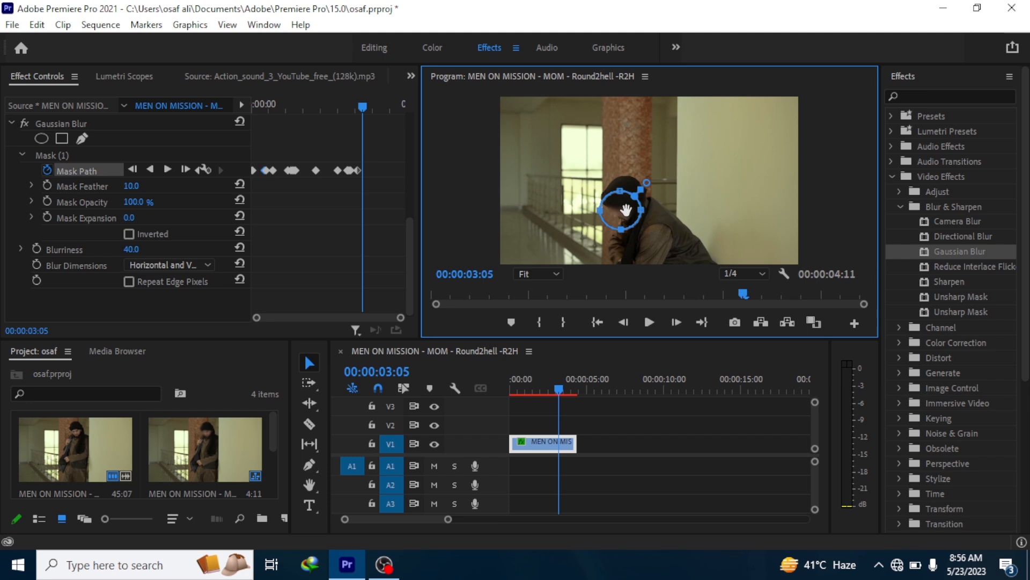
{"action": "left_click_drag", "start_coordinate": [368, 103], "coordinate": [399, 104]}
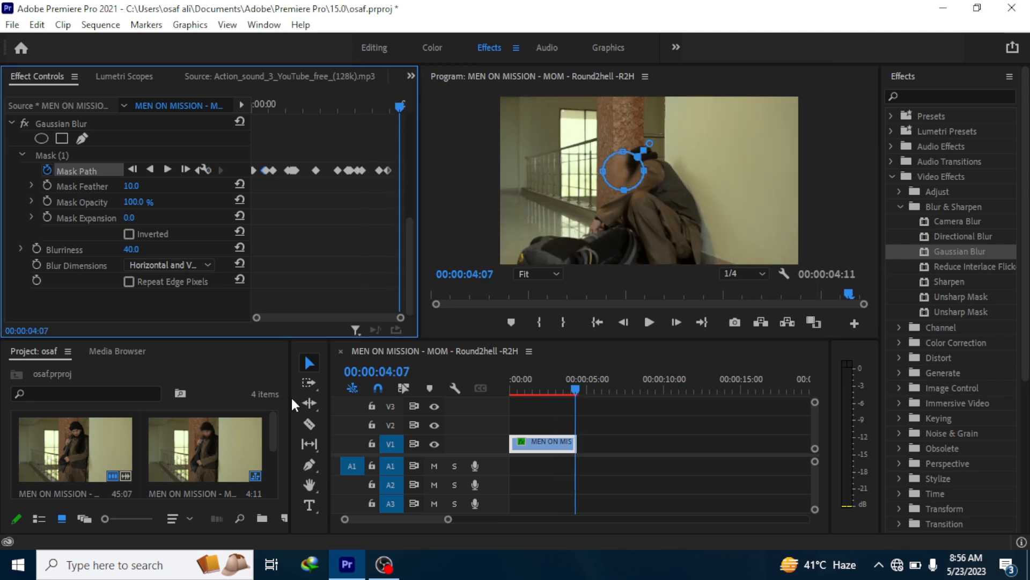
- Return to the clip's start and track the mask forward, stopping the tracking at 00:00:00:02
{"action": "left_click_drag", "start_coordinate": [275, 430], "coordinate": [275, 468]}
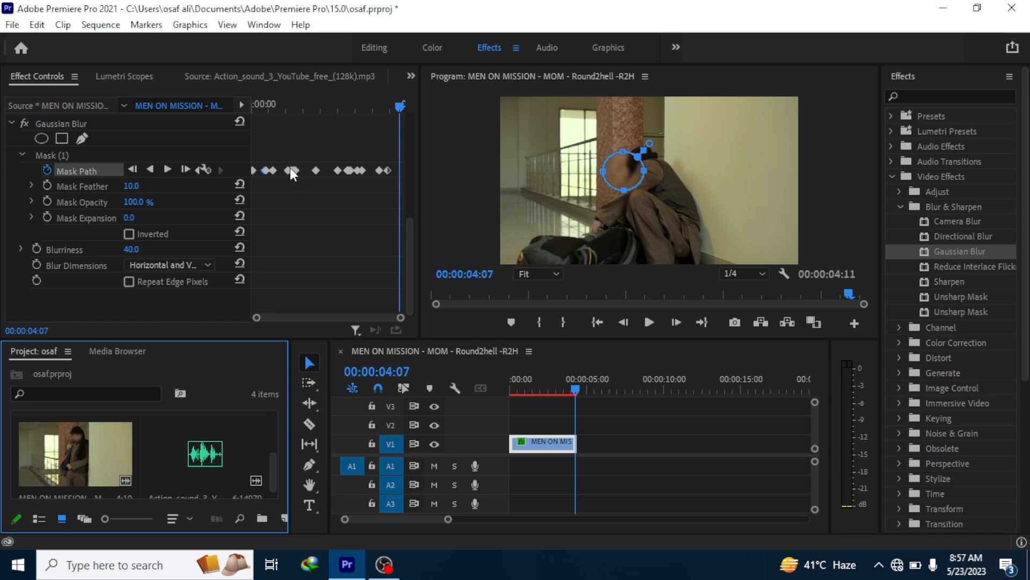
{"action": "key", "text": "ctrl+s"}
{"action": "left_click_drag", "start_coordinate": [575, 383], "coordinate": [424, 390]}
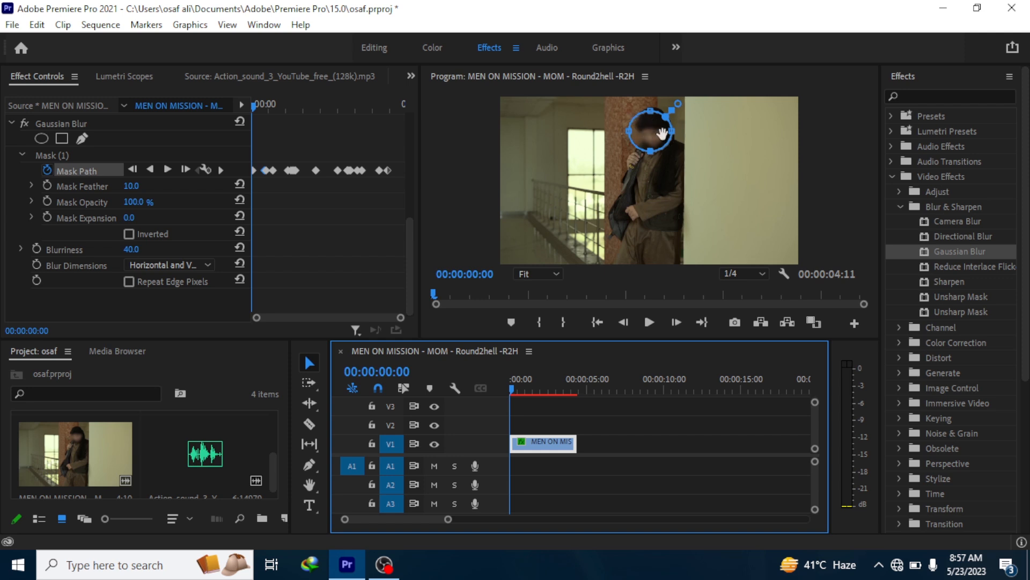
{"action": "left_click", "coordinate": [167, 169]}
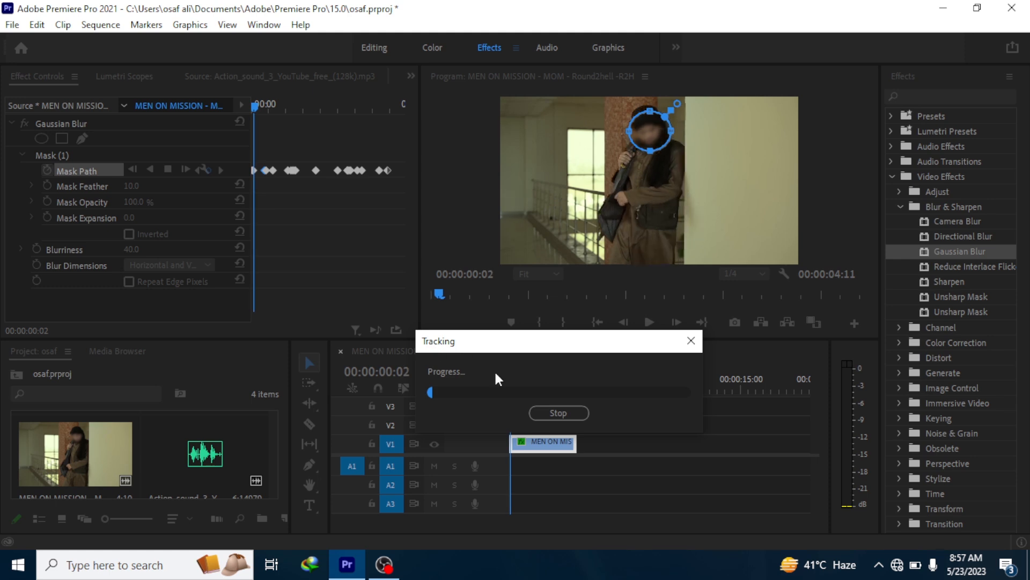
{"action": "left_click", "coordinate": [560, 412]}
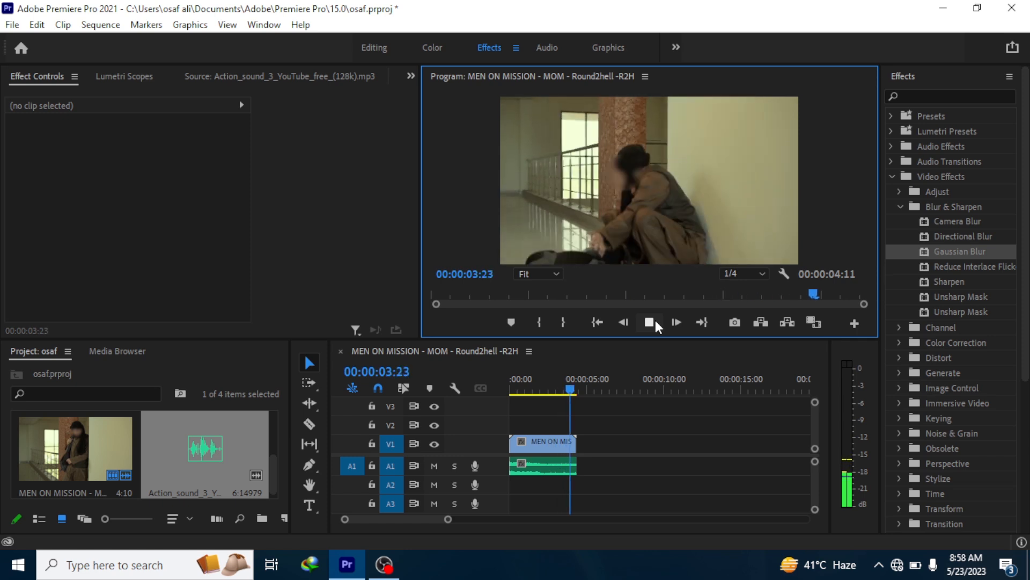
- Play the edited clip from its start to check the face blur, pausing at 00:00:02:13
{"action": "left_click", "coordinate": [513, 389]}
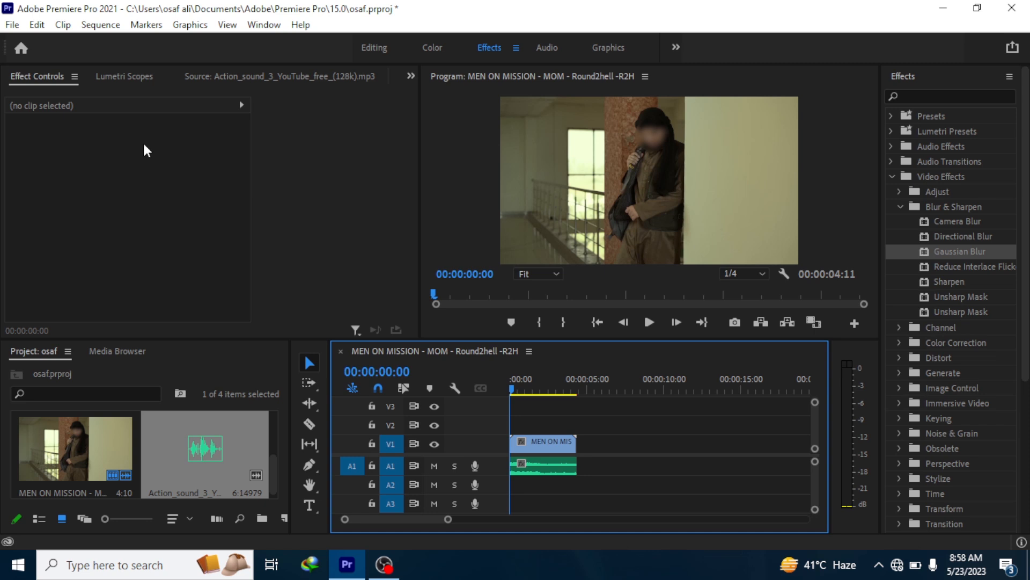
{"action": "left_click", "coordinate": [646, 325]}
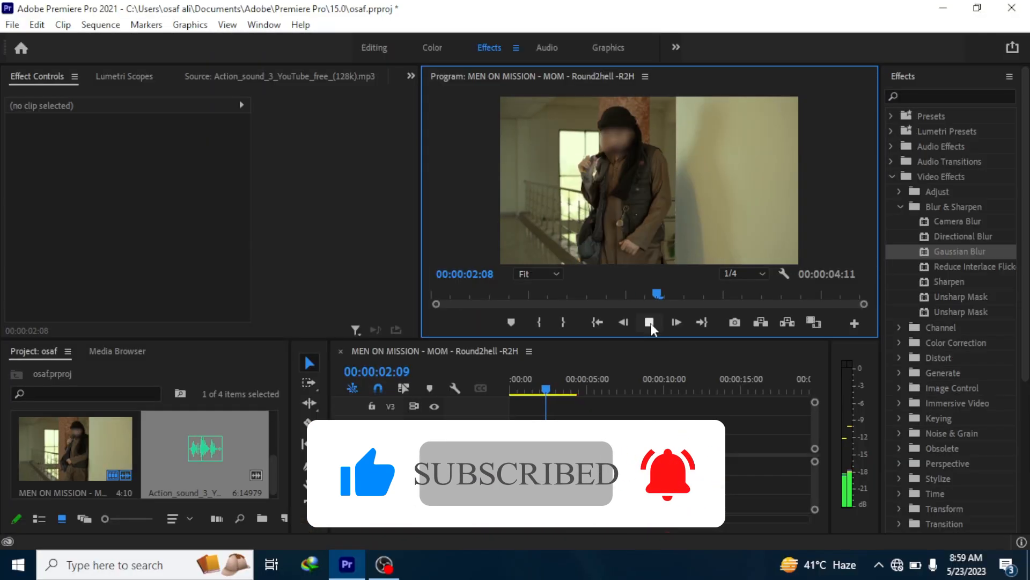
{"action": "left_click", "coordinate": [650, 322]}
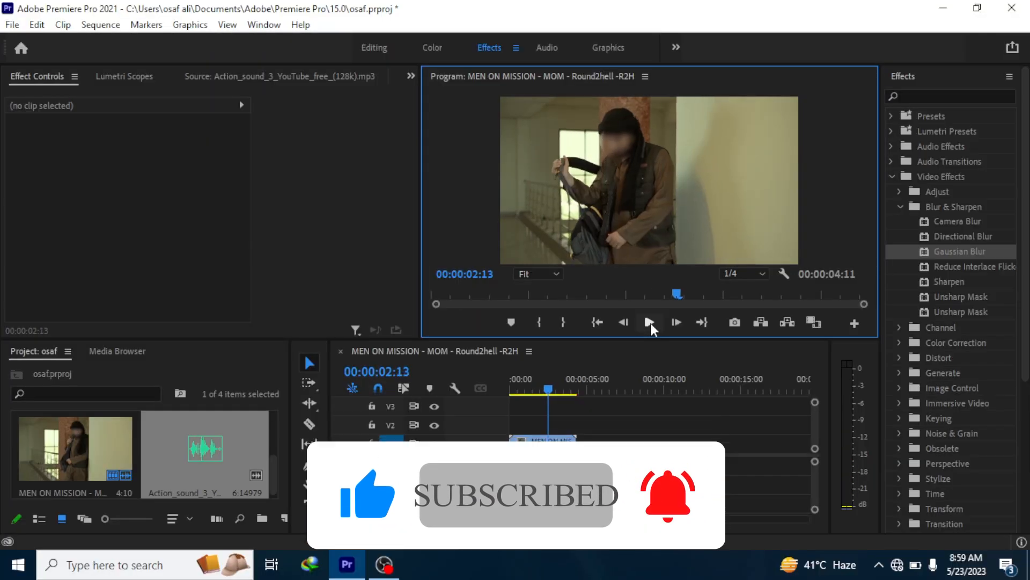